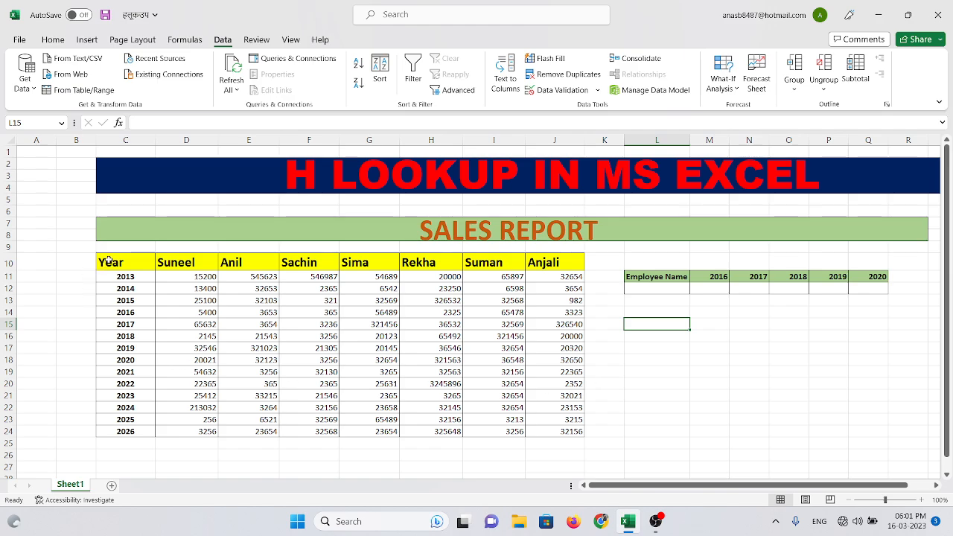
Examine the sales report table in C10:J24, including its employee headings and Year column, and the empty lookup cell under Employee Name
{"action": "left_click", "coordinate": [70, 263]}
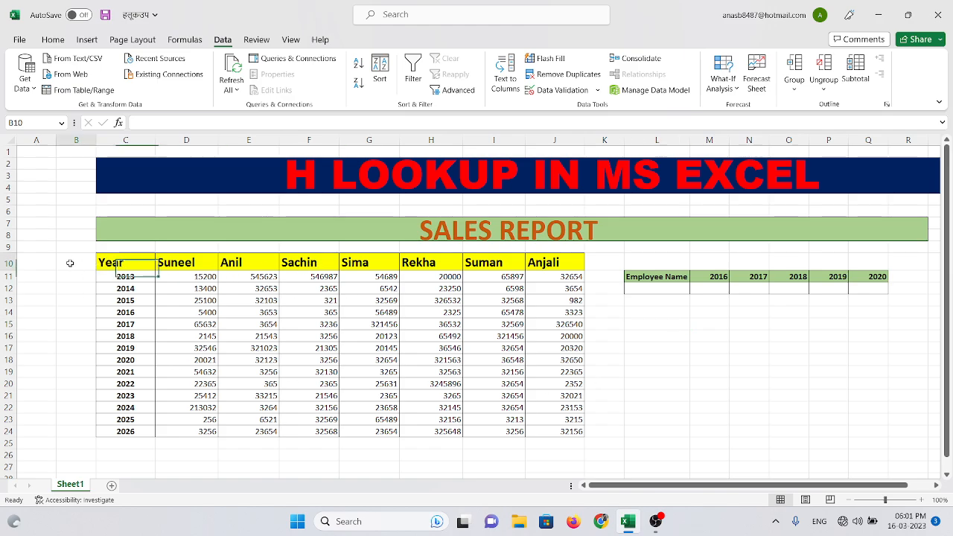
{"action": "left_click_drag", "start_coordinate": [109, 261], "coordinate": [569, 435]}
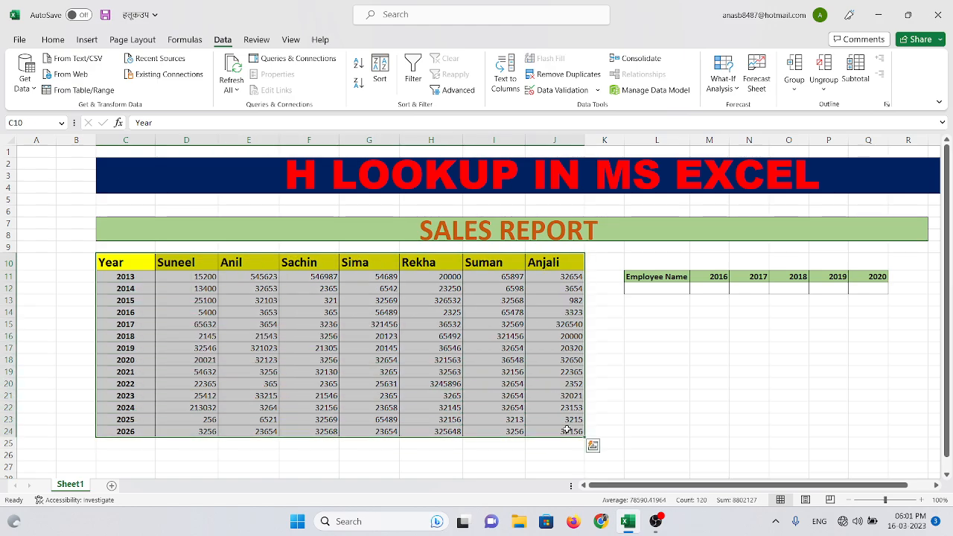
{"action": "left_click", "coordinate": [179, 347]}
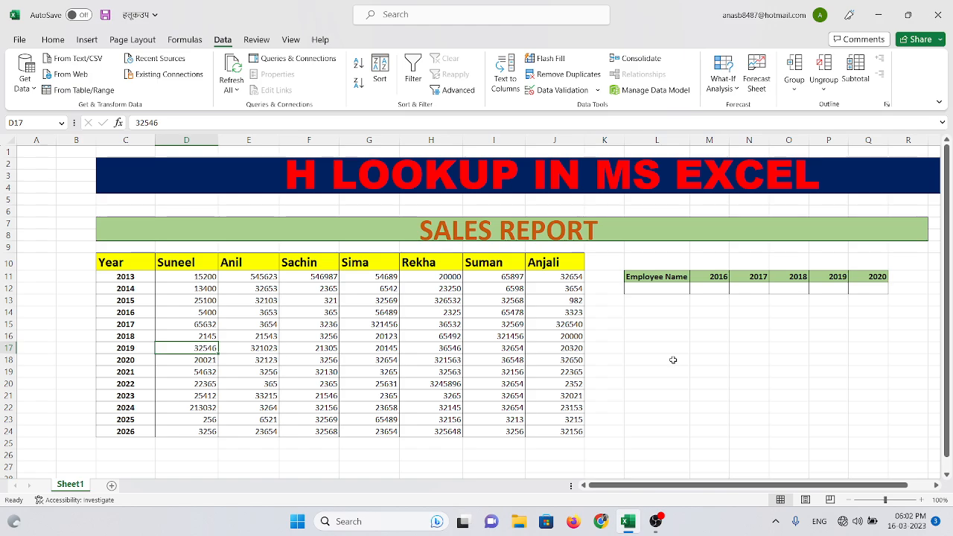
{"action": "left_click", "coordinate": [466, 173]}
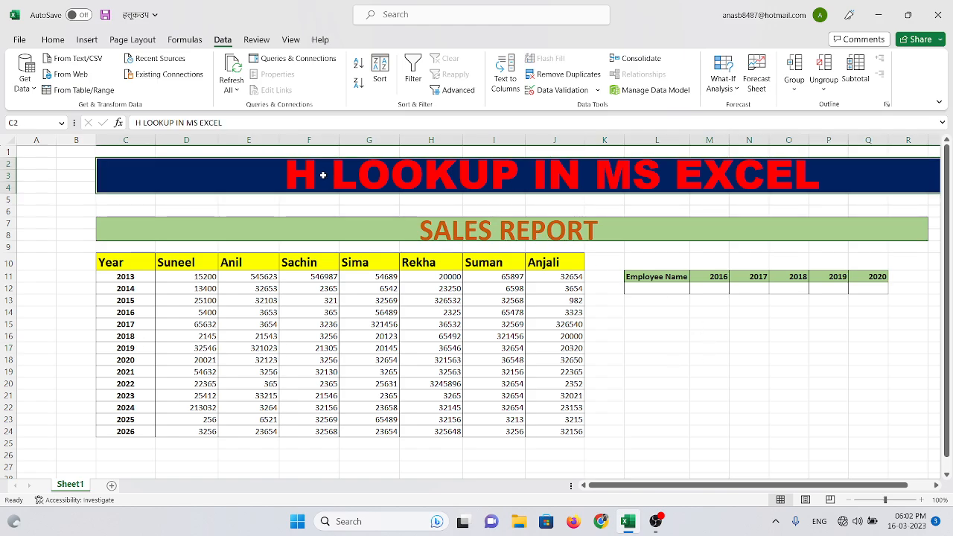
{"action": "left_click", "coordinate": [686, 372]}
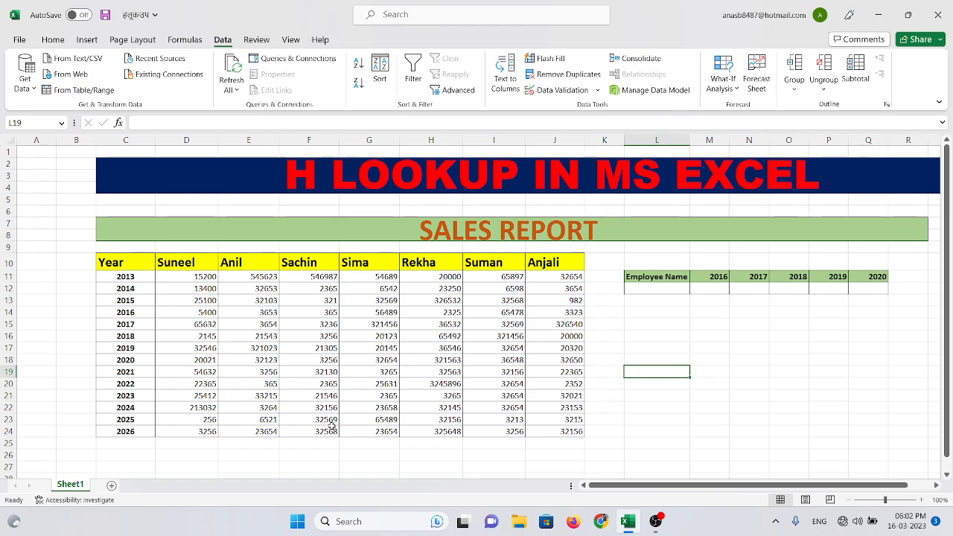
{"action": "left_click", "coordinate": [651, 288]}
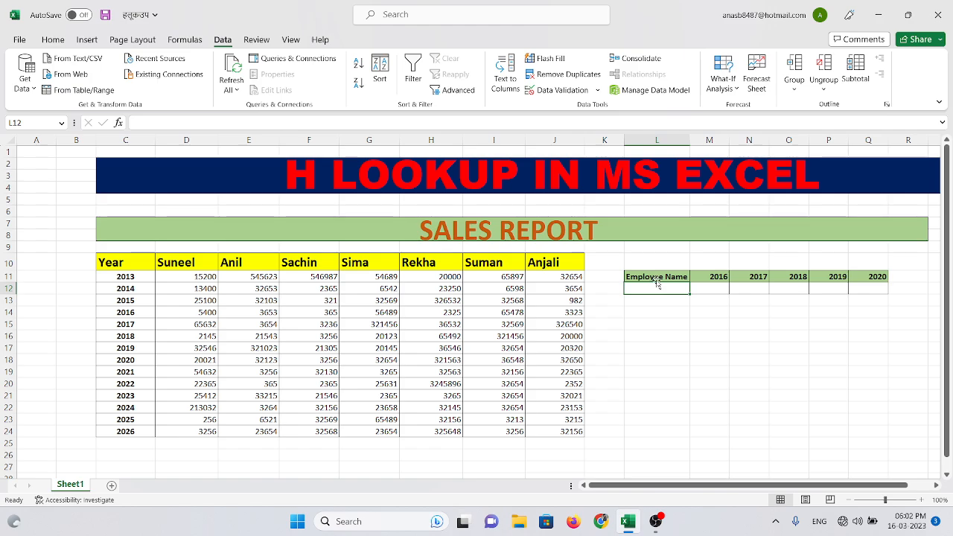
{"action": "left_click", "coordinate": [167, 267]}
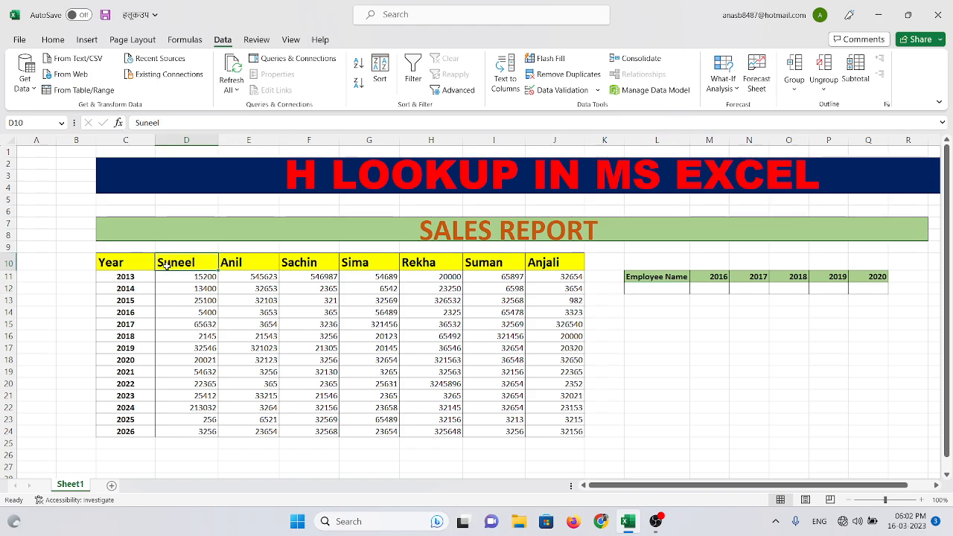
{"action": "left_click", "coordinate": [126, 278]}
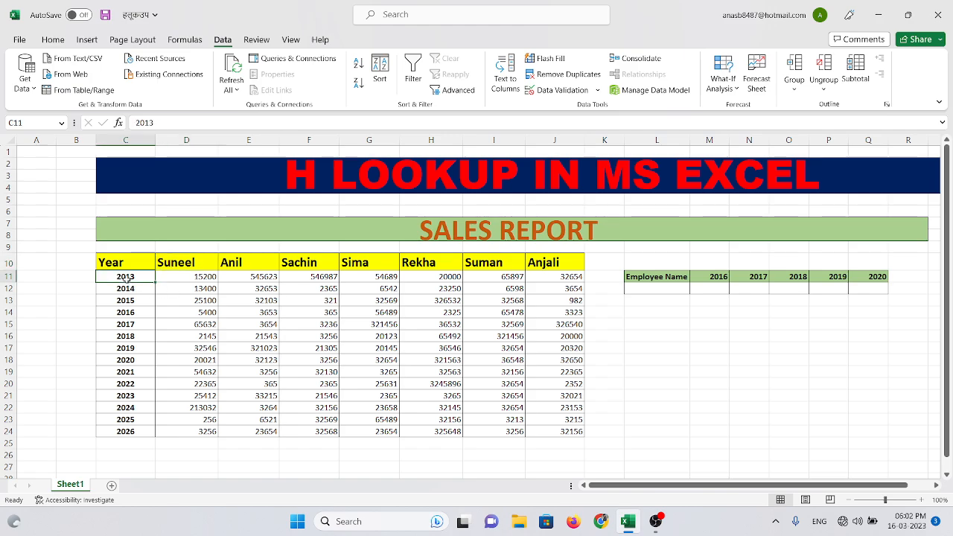
Increase the height of row 12 and enter the third listed employee's name in L12 under Employee Name
{"action": "left_click", "coordinate": [652, 291]}
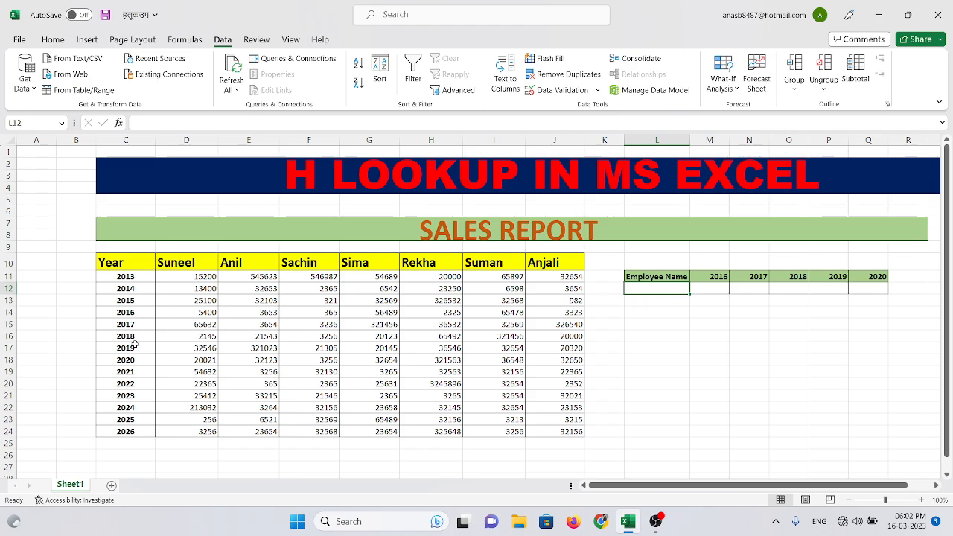
{"action": "left_click_drag", "start_coordinate": [6, 295], "coordinate": [5, 315]}
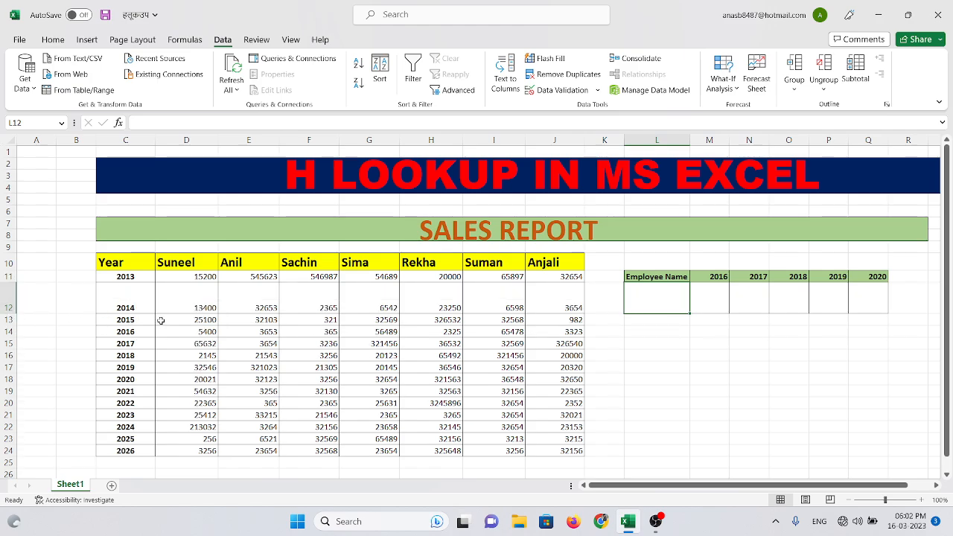
{"action": "double_click", "coordinate": [653, 296]}
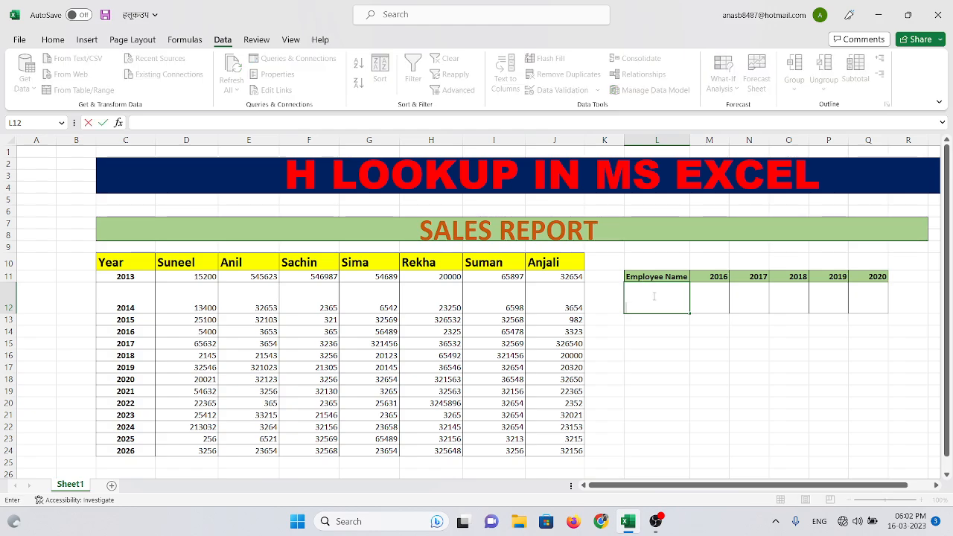
{"action": "type", "text": "sachin"}
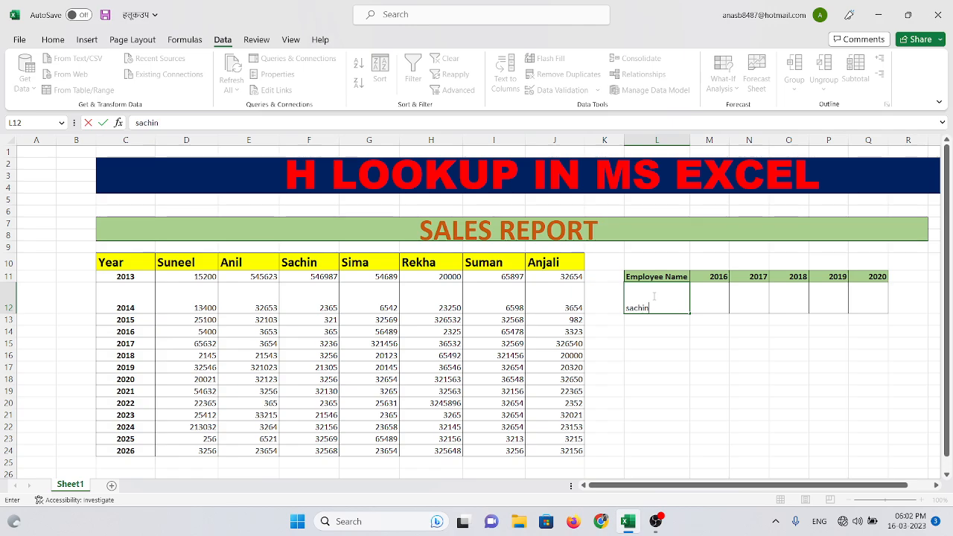
{"action": "key", "text": "Return"}
Format the employee name in L12 as bold, size 18, centered horizontally and vertically
{"action": "left_click", "coordinate": [661, 306]}
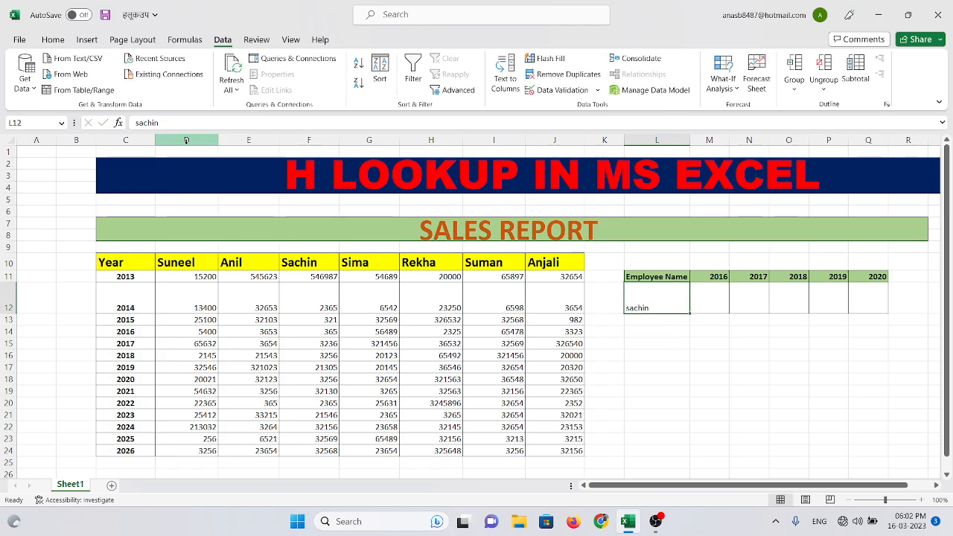
{"action": "left_click", "coordinate": [53, 40]}
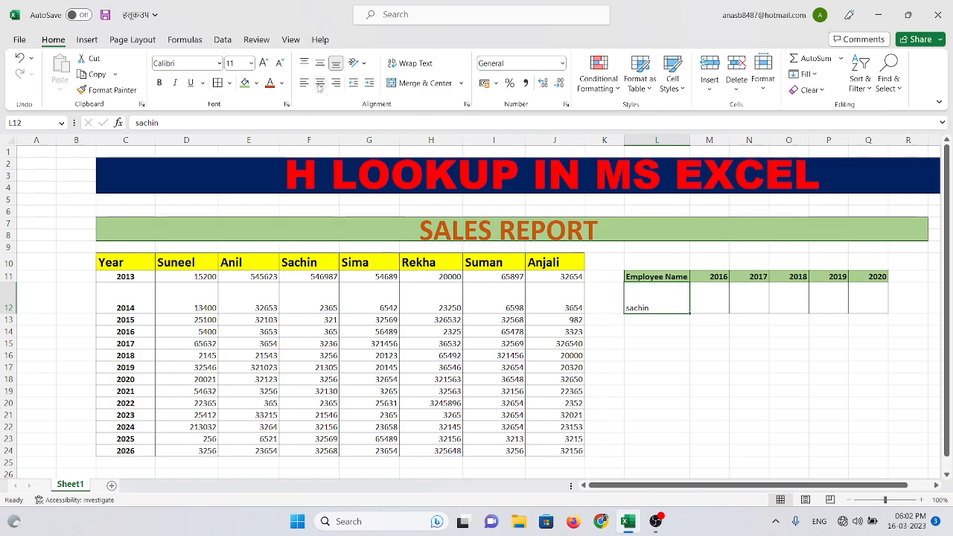
{"action": "left_click", "coordinate": [319, 85]}
{"action": "left_click", "coordinate": [320, 63]}
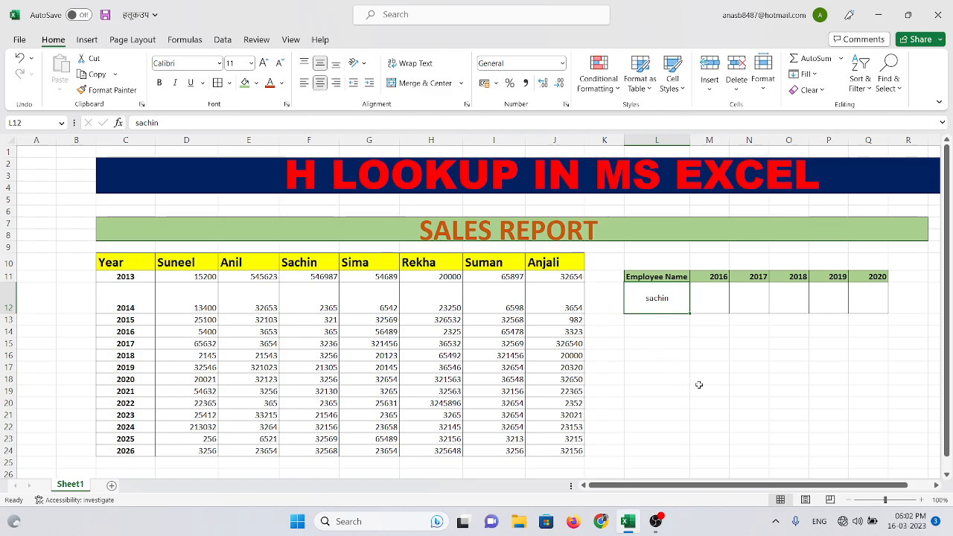
{"action": "left_click", "coordinate": [158, 82]}
{"action": "left_click", "coordinate": [158, 83]}
{"action": "left_click", "coordinate": [158, 82]}
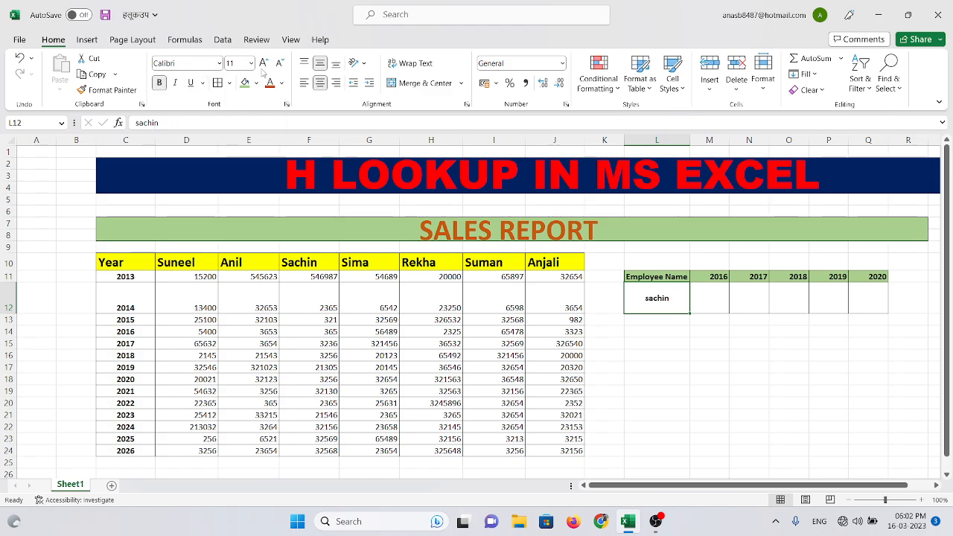
{"action": "left_click", "coordinate": [251, 63]}
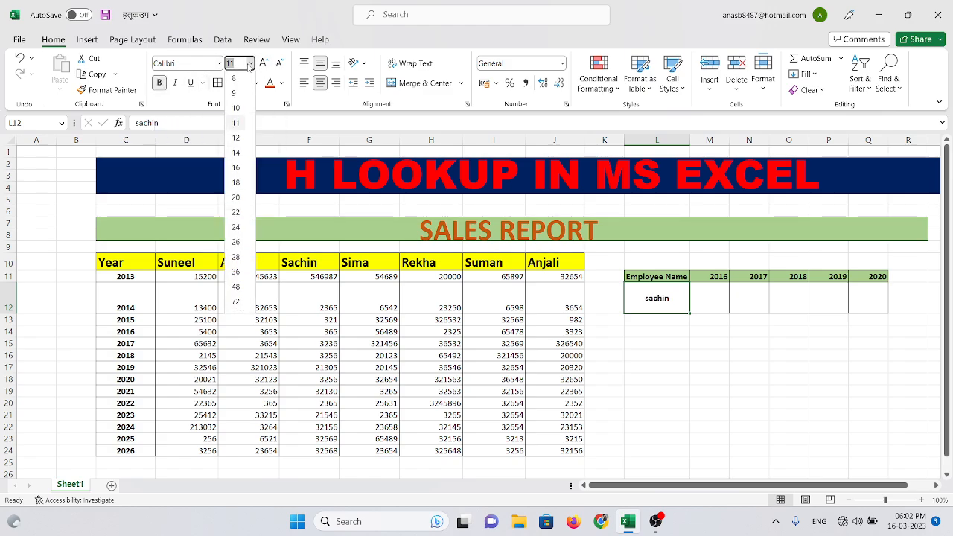
{"action": "left_click", "coordinate": [237, 184]}
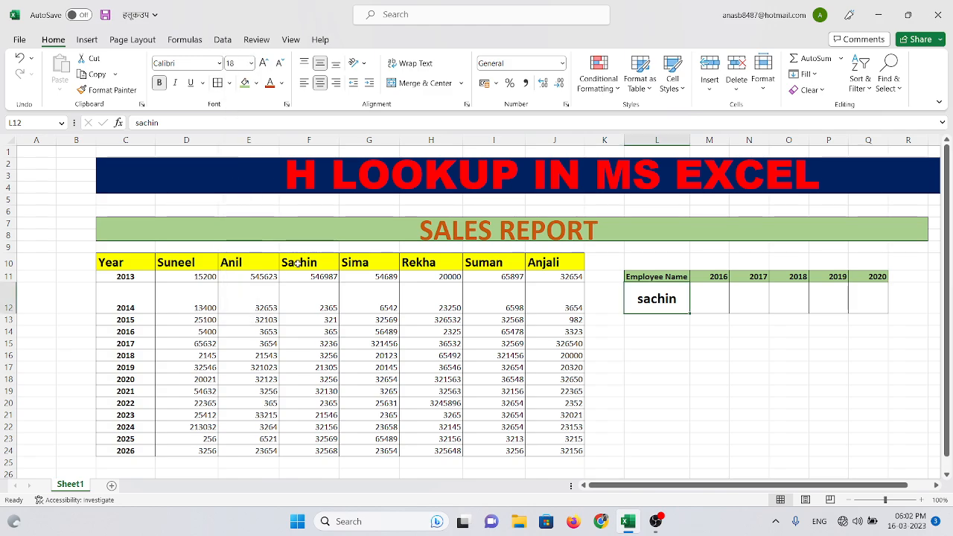
{"action": "left_click_drag", "start_coordinate": [727, 487], "coordinate": [752, 487]}
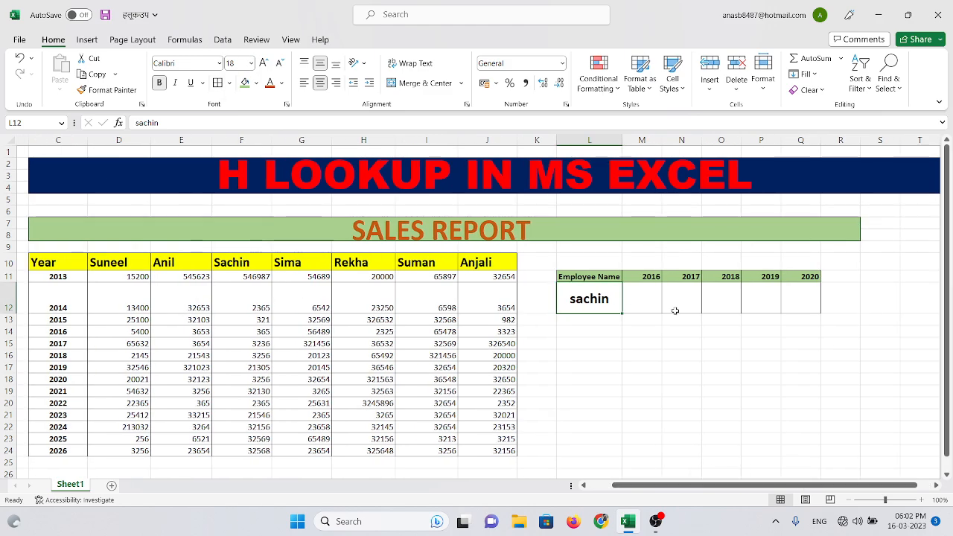
{"action": "left_click", "coordinate": [632, 302]}
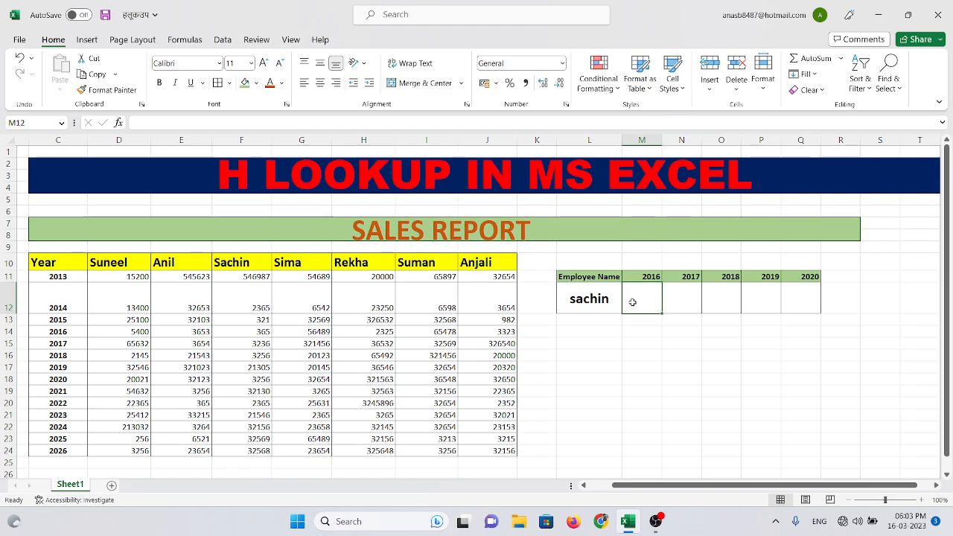
{"action": "type", "text": "="}
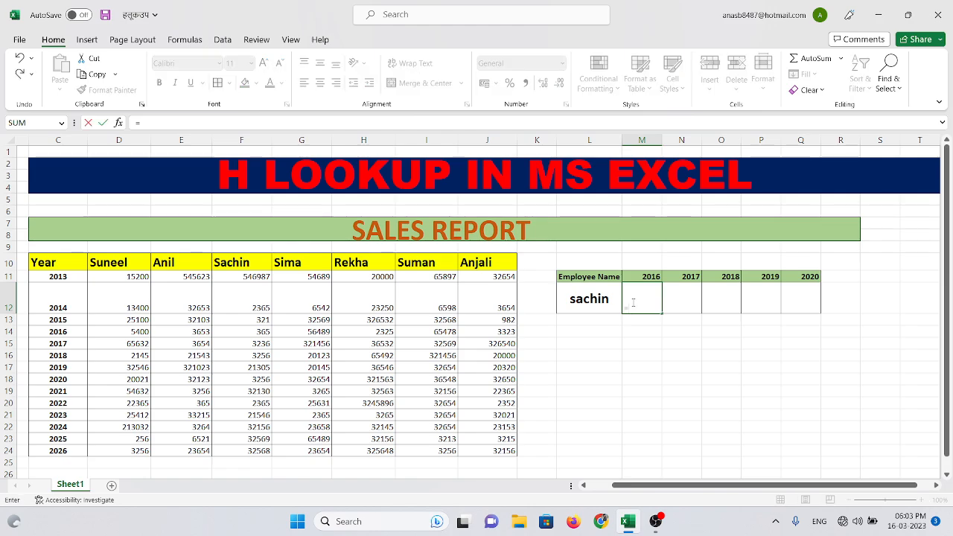
{"action": "left_click", "coordinate": [639, 376]}
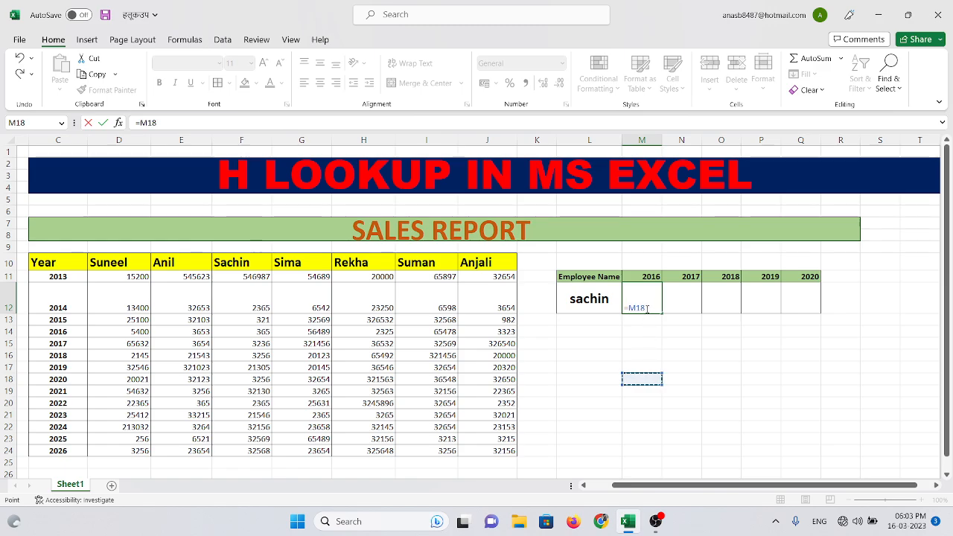
{"action": "key", "text": "BackSpace"}
{"action": "key", "text": "BackSpace"}
{"action": "key", "text": "BackSpace"}
{"action": "key", "text": "BackSpace"}
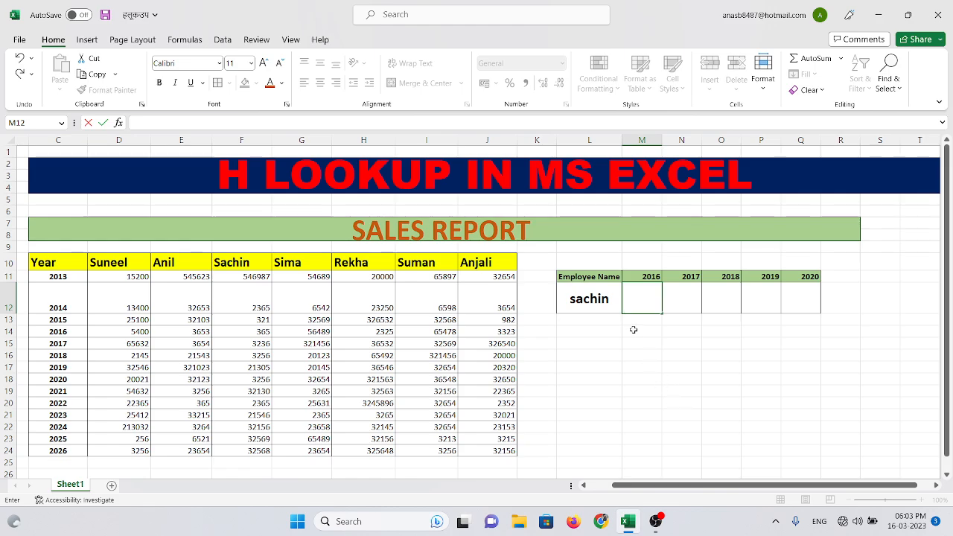
{"action": "left_click", "coordinate": [634, 328]}
Center the contents of cell M12 under 2016 and begin an HLOOKUP formula in it
{"action": "left_click", "coordinate": [640, 298]}
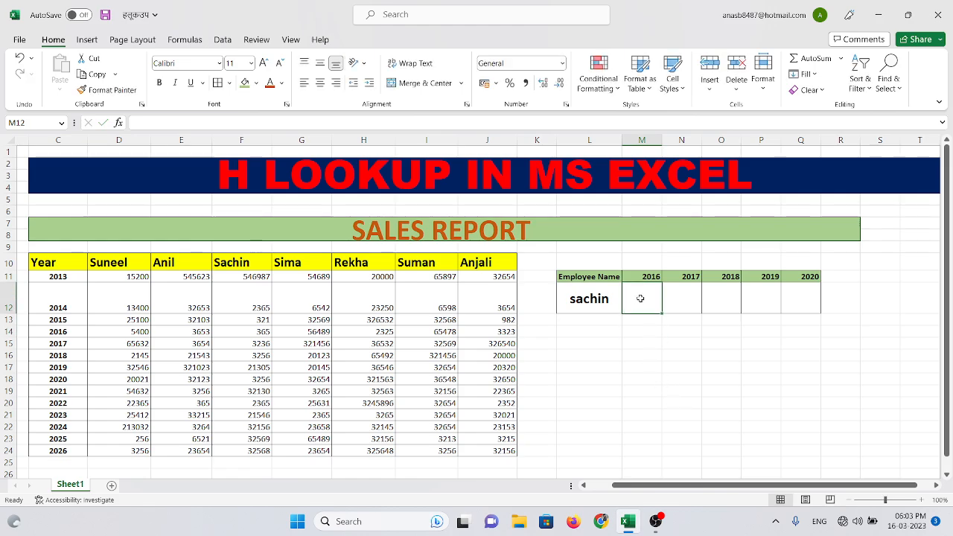
{"action": "left_click", "coordinate": [320, 82]}
{"action": "double_click", "coordinate": [637, 300]}
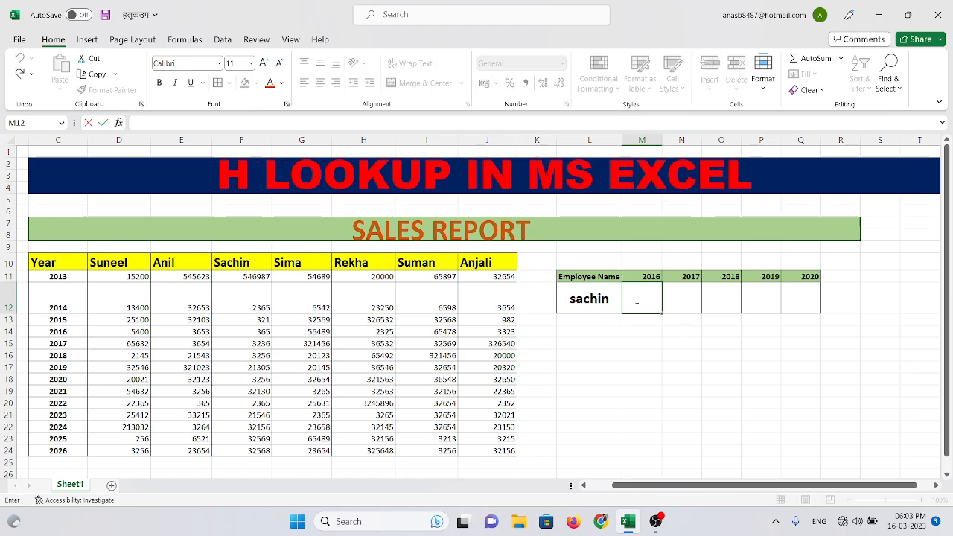
{"action": "type", "text": "="}
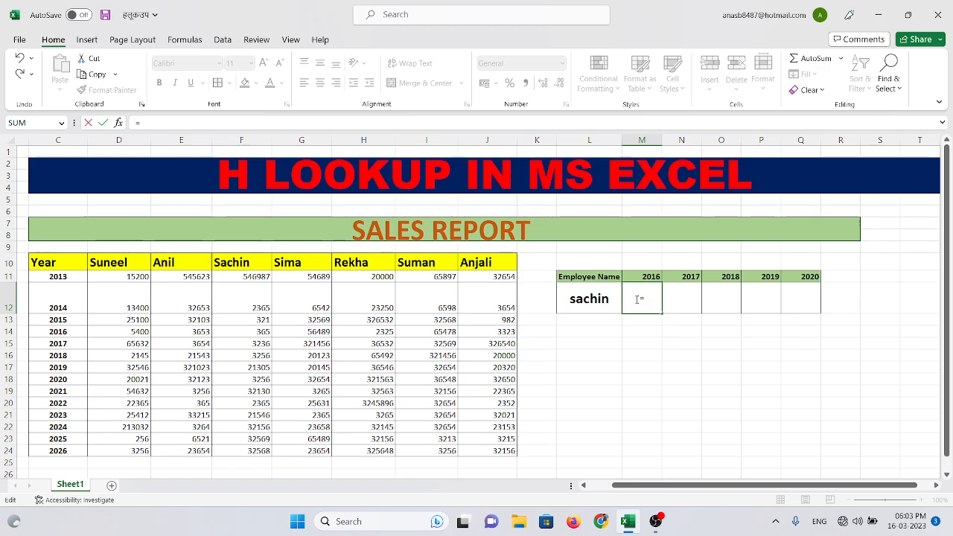
{"action": "type", "text": "hlook"}
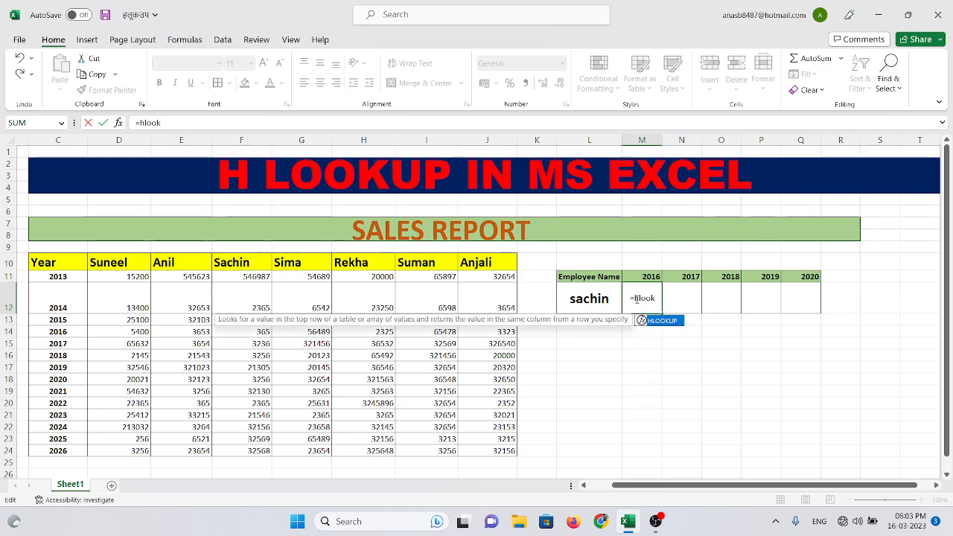
{"action": "type", "text": "u"}
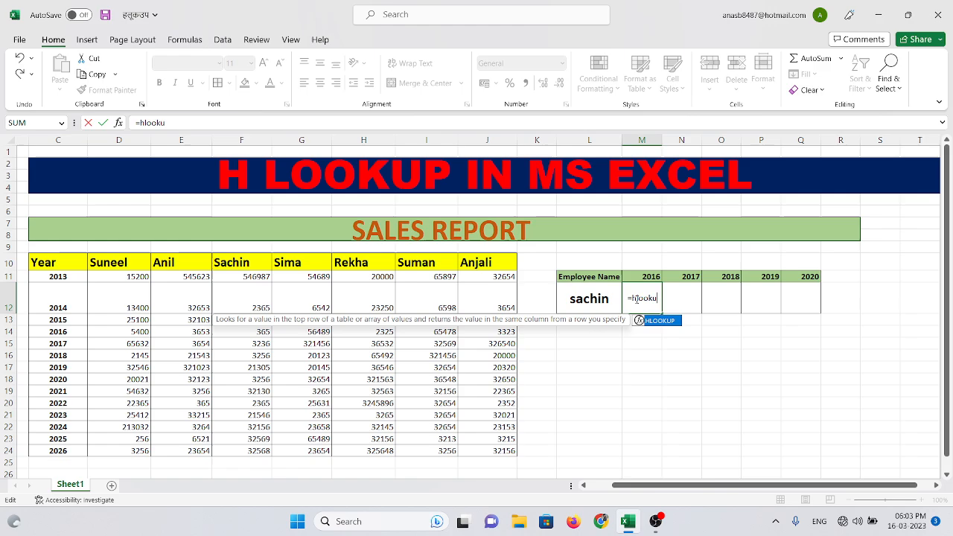
{"action": "double_click", "coordinate": [673, 325]}
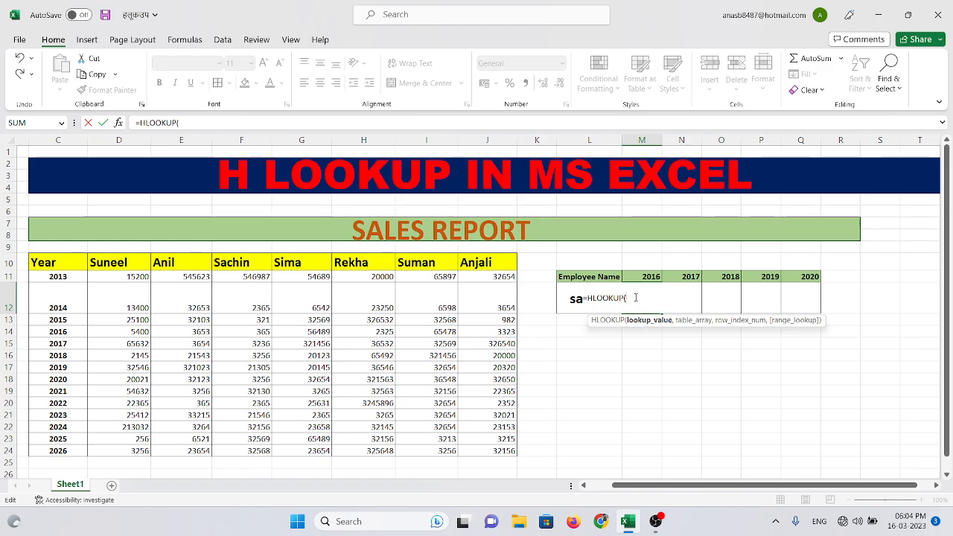
Complete the M12 formula as =HLOOKUP(L12,C10:J24,5,0) to return the employee's 2016 sales with an exact match
{"action": "left_click", "coordinate": [565, 298]}
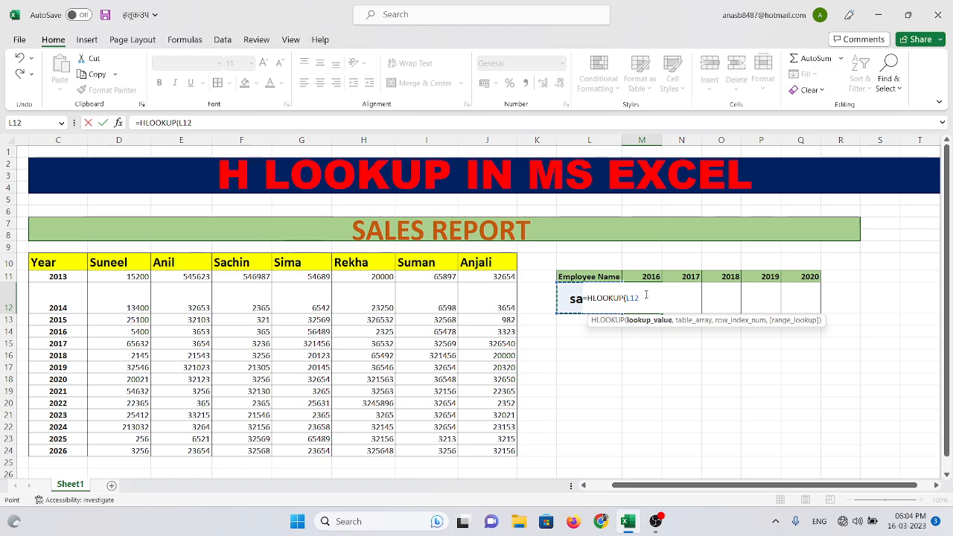
{"action": "type", "text": ","}
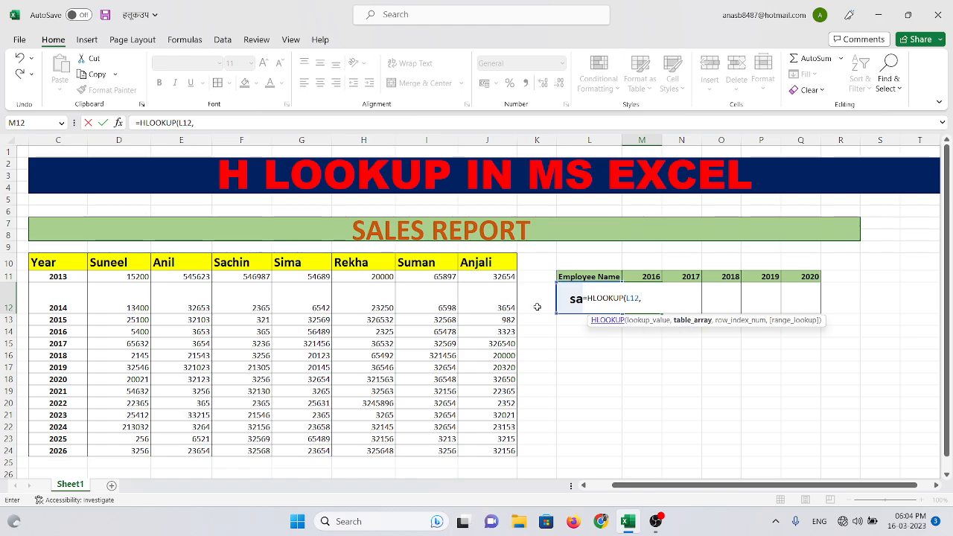
{"action": "left_click_drag", "start_coordinate": [83, 261], "coordinate": [489, 452]}
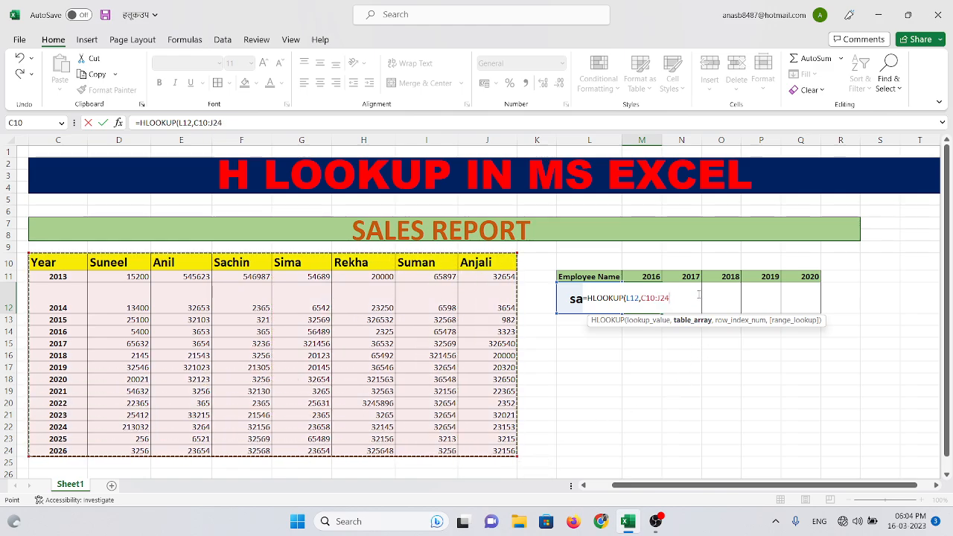
{"action": "type", "text": ",5"}
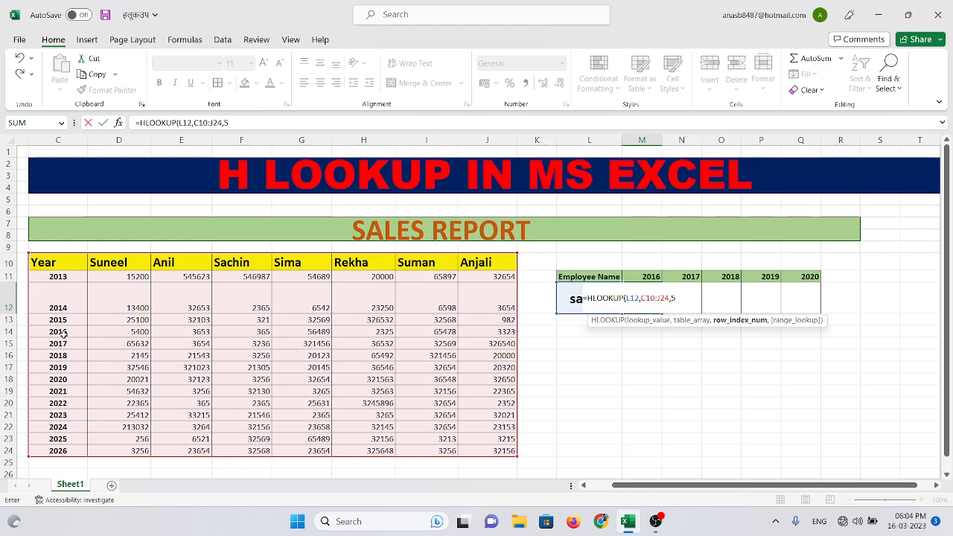
{"action": "type", "text": ","}
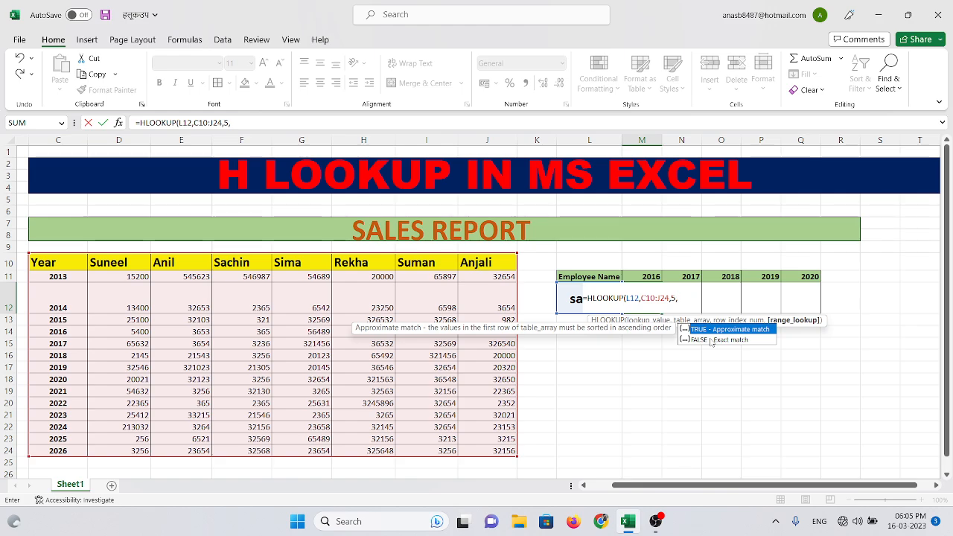
{"action": "type", "text": "0)"}
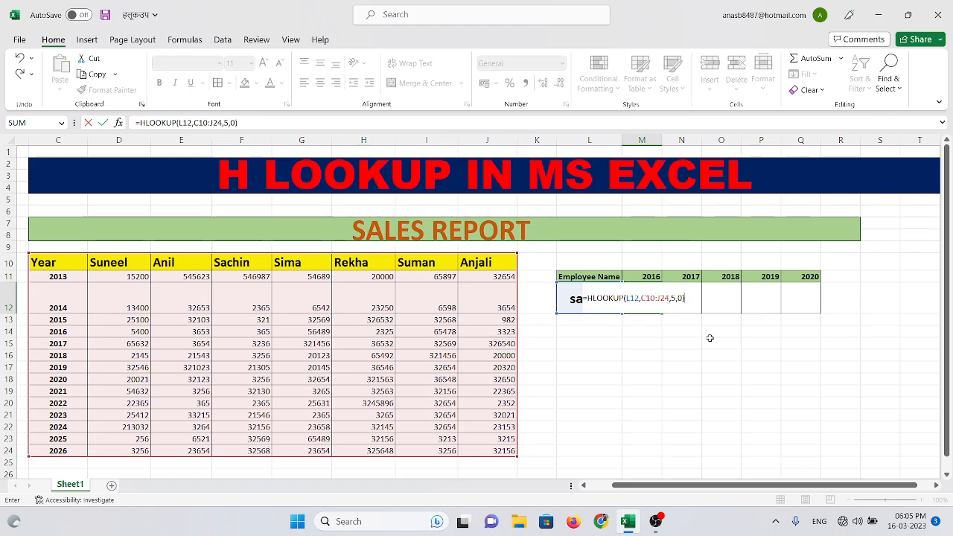
{"action": "key", "text": "Return"}
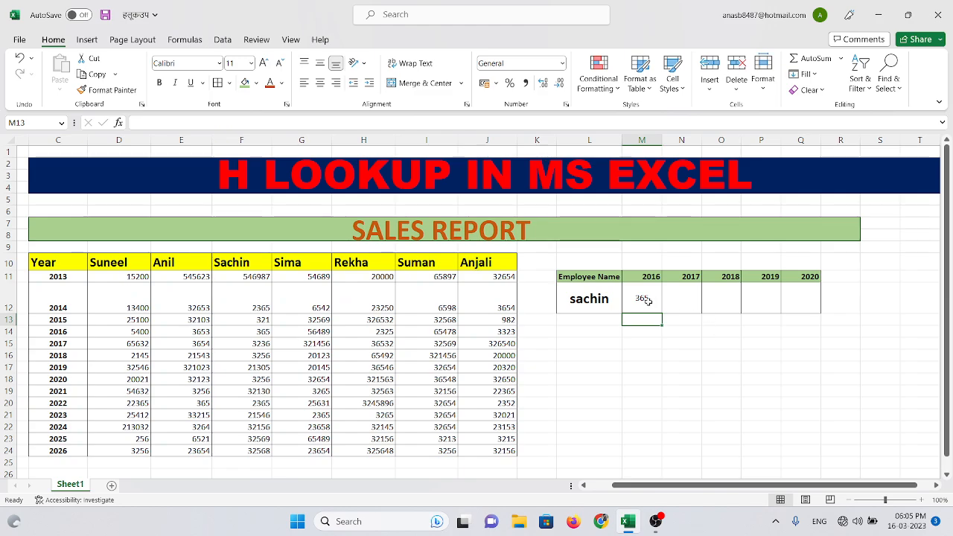
Check the M12 lookup result against the employee's 2016 figure in row 14 of the sales table
{"action": "left_click", "coordinate": [234, 263]}
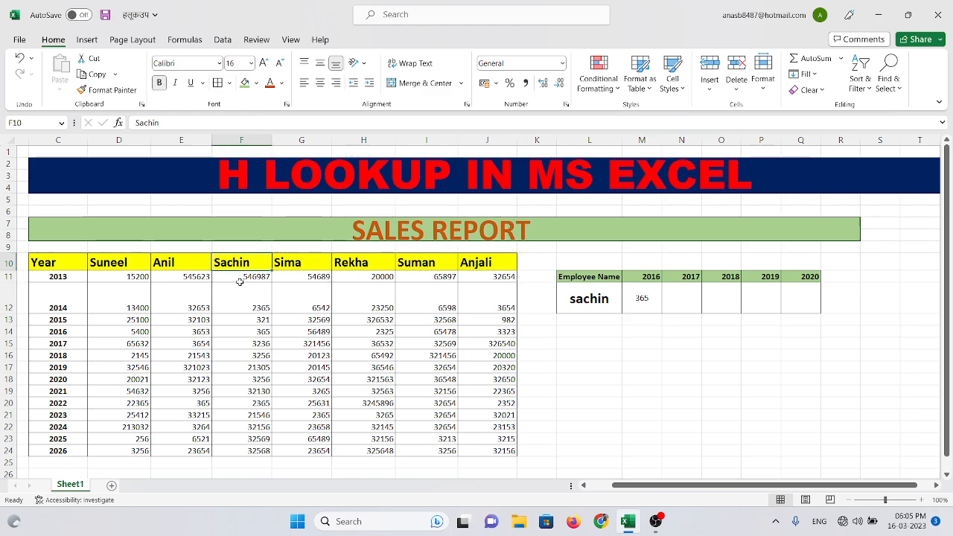
{"action": "left_click", "coordinate": [72, 332]}
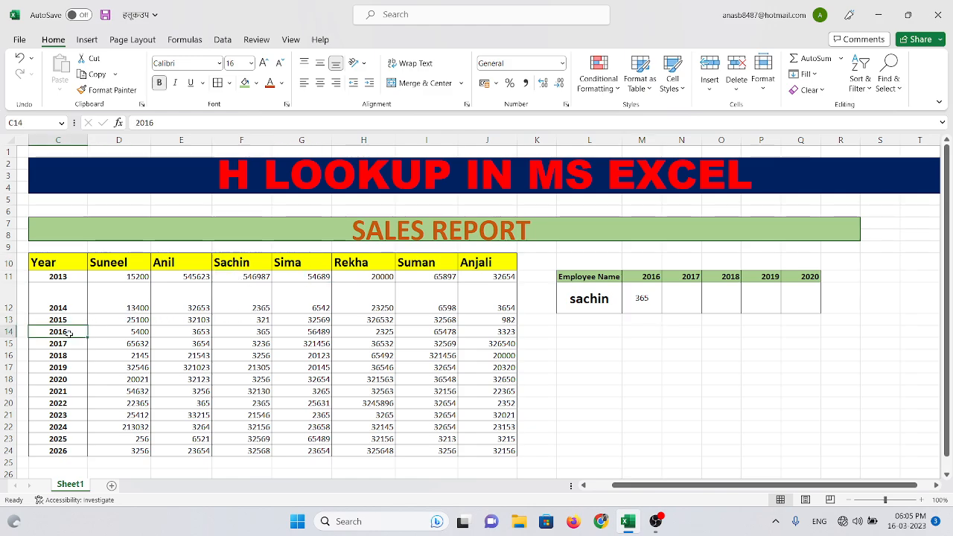
{"action": "left_click", "coordinate": [8, 331]}
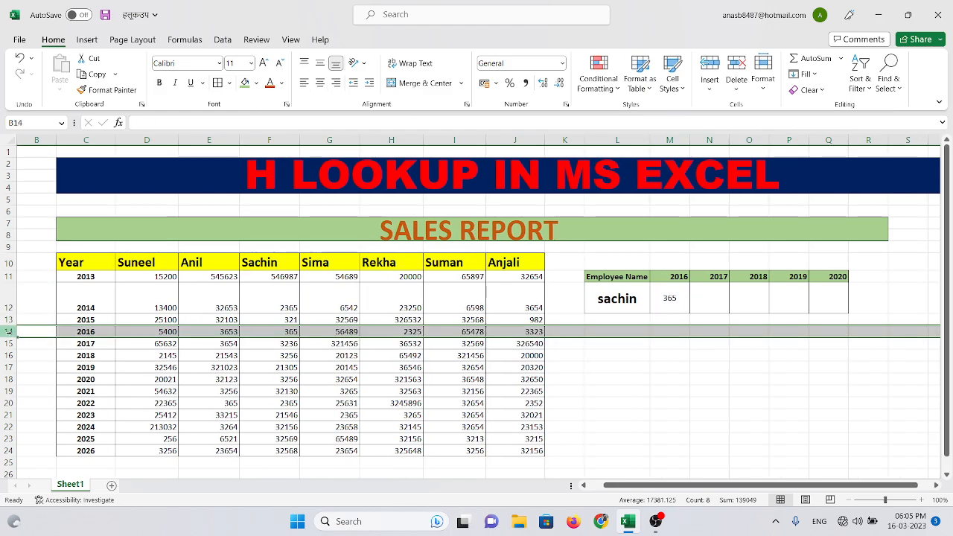
{"action": "left_click", "coordinate": [289, 332]}
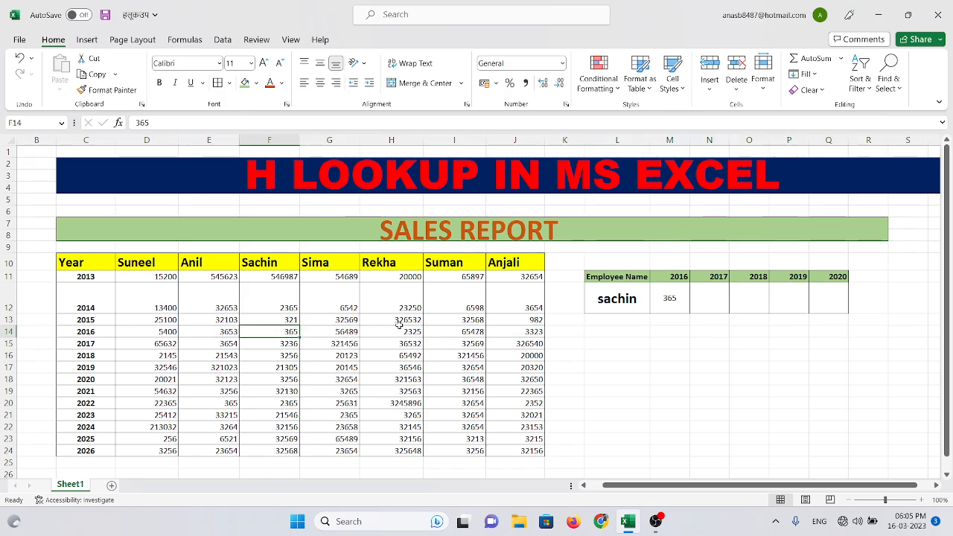
{"action": "left_click", "coordinate": [673, 298]}
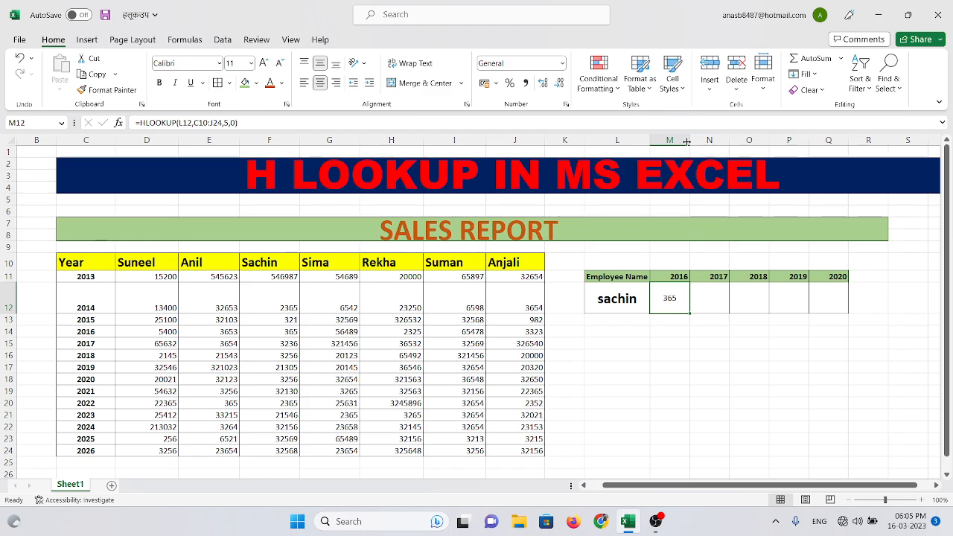
Widen columns M through Q of the lookup table to roughly equal widths
{"action": "left_click_drag", "start_coordinate": [690, 140], "coordinate": [814, 140]}
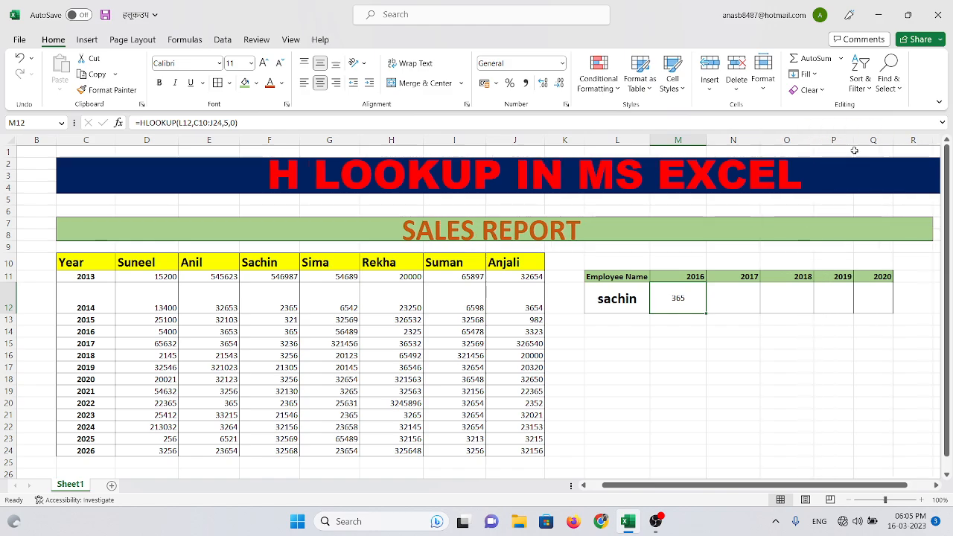
{"action": "left_click_drag", "start_coordinate": [892, 140], "coordinate": [867, 148]}
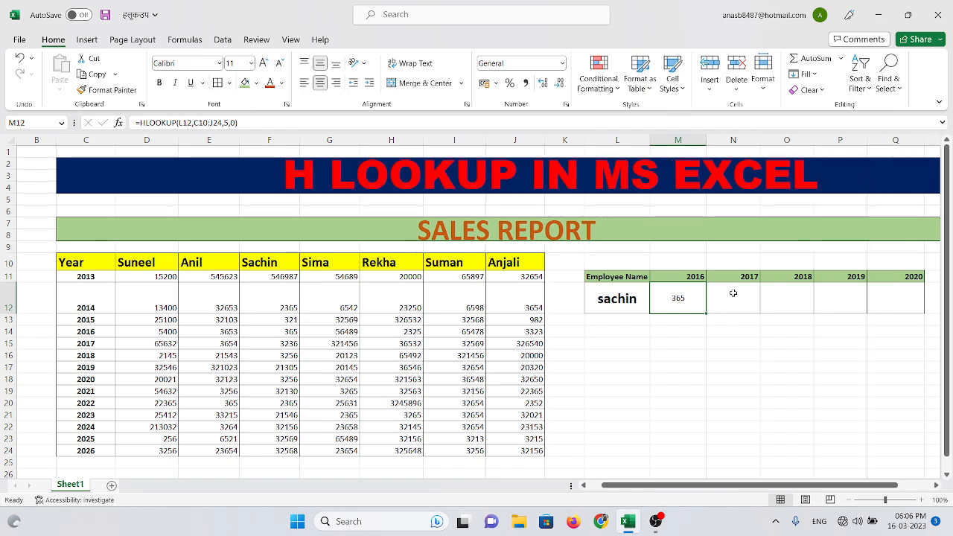
{"action": "left_click", "coordinate": [733, 293]}
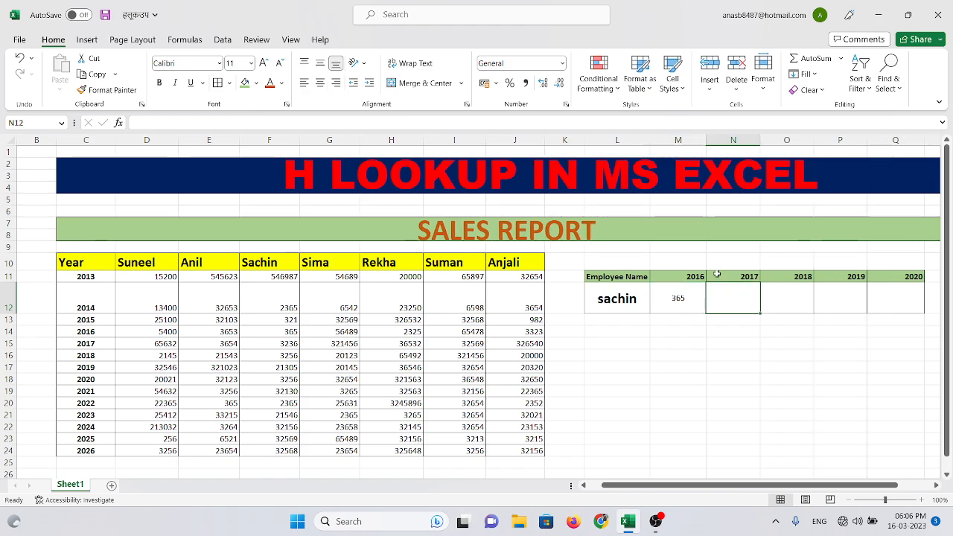
{"action": "left_click_drag", "start_coordinate": [706, 141], "coordinate": [700, 140]}
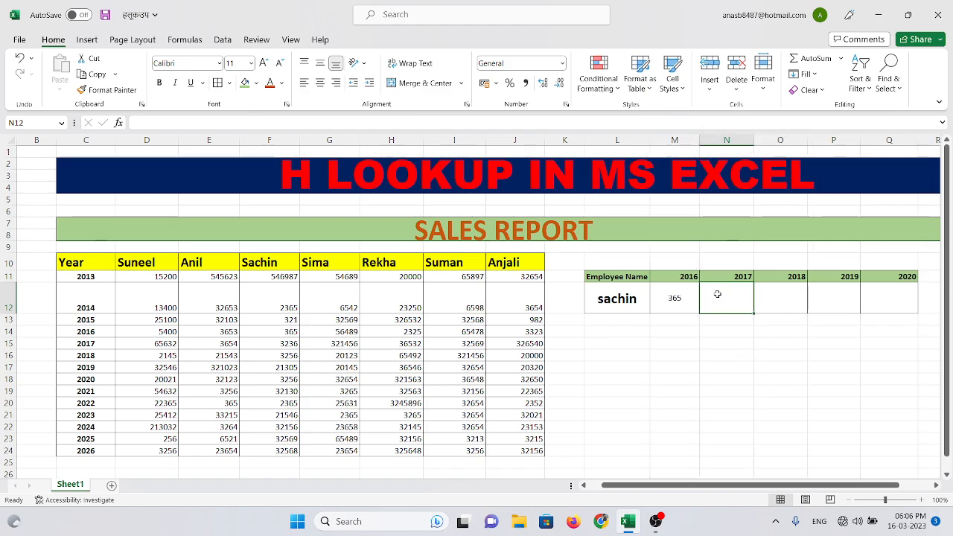
Enter =HLOOKUP(L12,C10:J24,6,0) in N12 to return the employee's 2017 sales
{"action": "type", "text": "=hloo"}
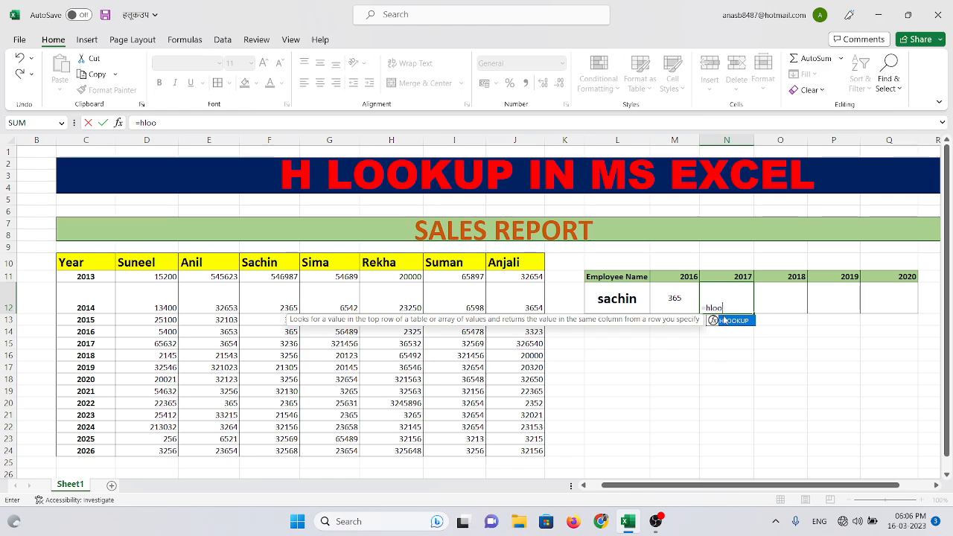
{"action": "double_click", "coordinate": [732, 321]}
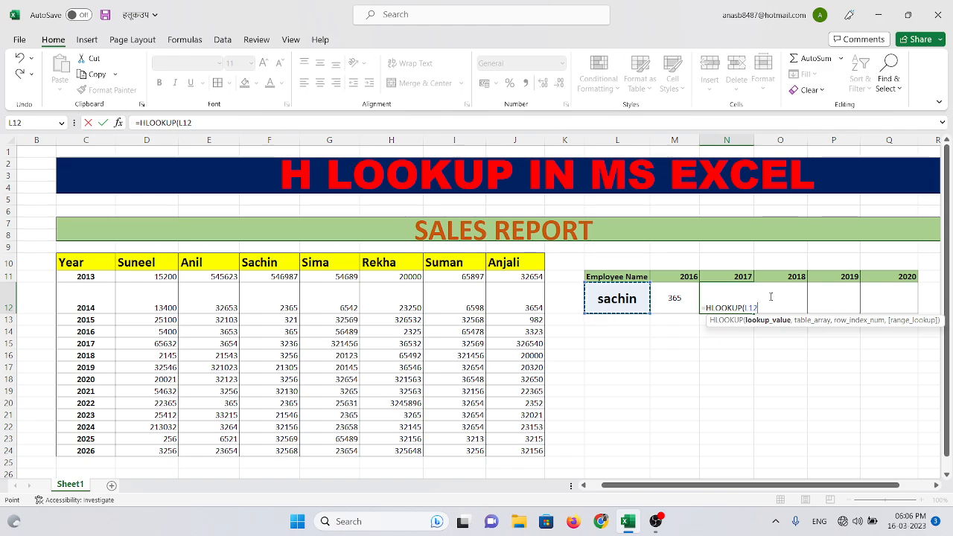
{"action": "type", "text": ","}
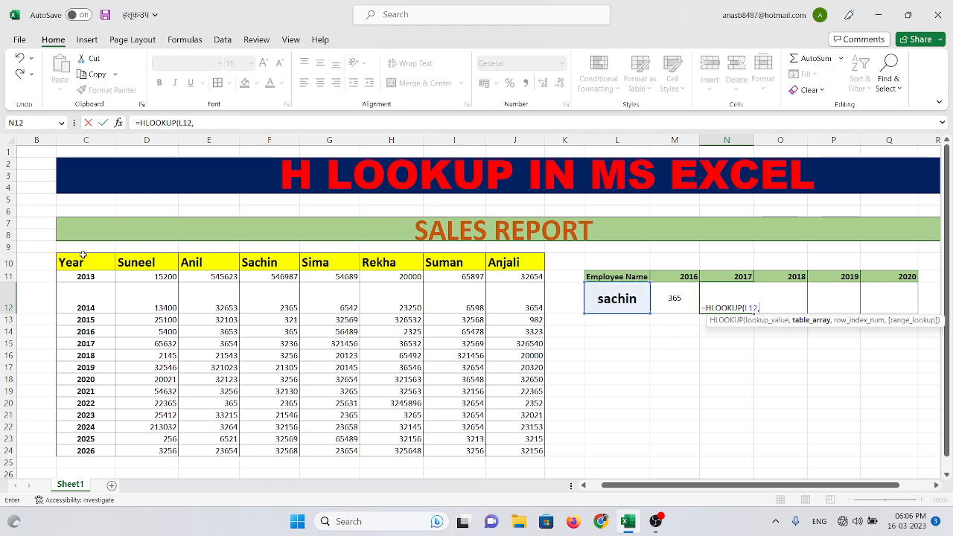
{"action": "left_click_drag", "start_coordinate": [83, 255], "coordinate": [519, 450]}
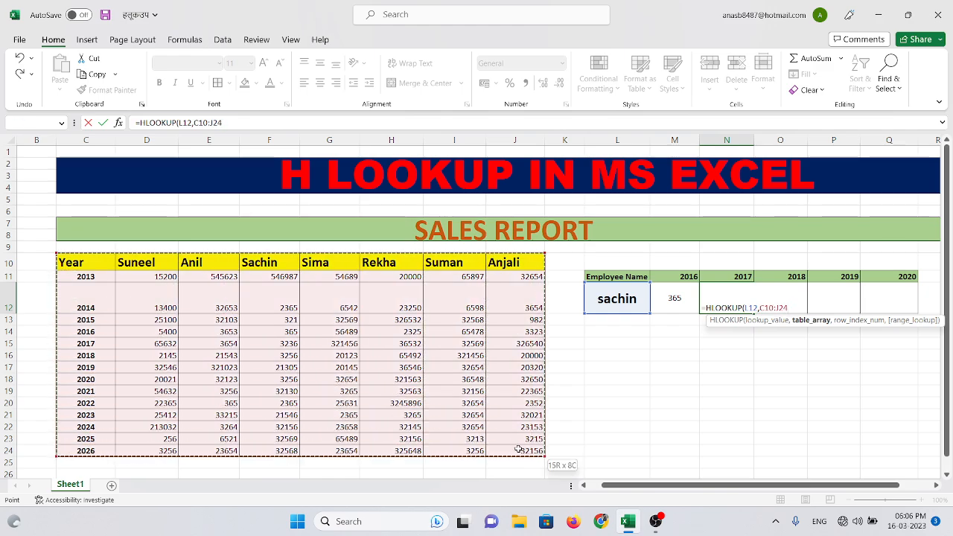
{"action": "type", "text": ",6"}
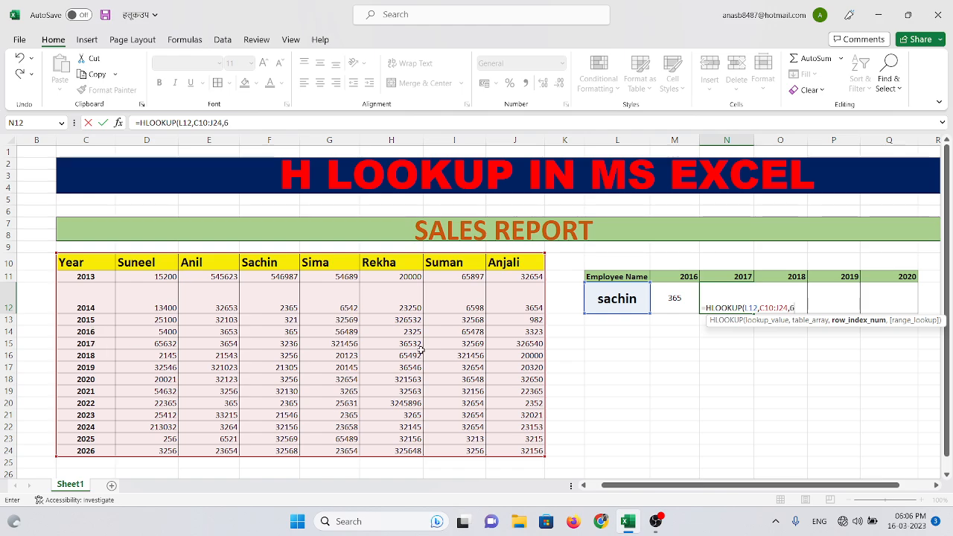
{"action": "type", "text": ","}
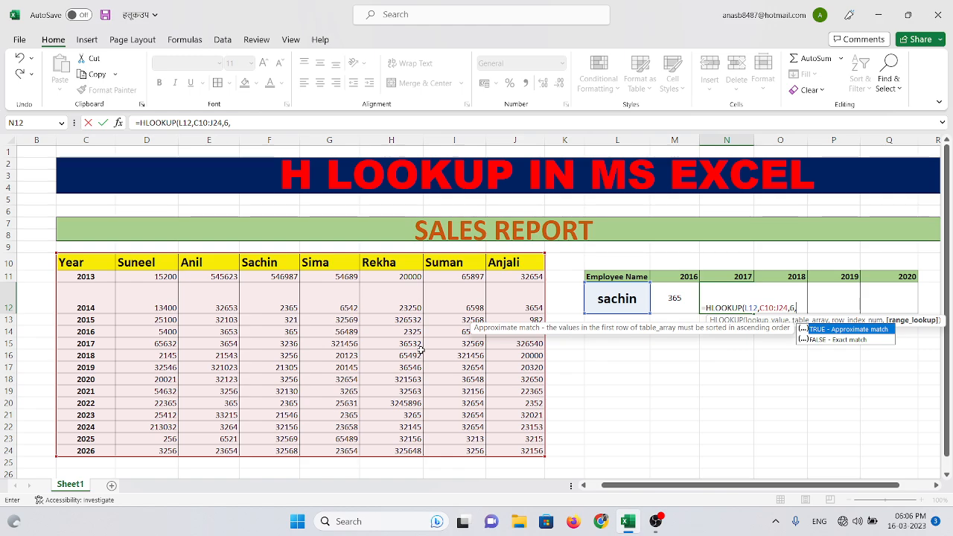
{"action": "type", "text": "0"}
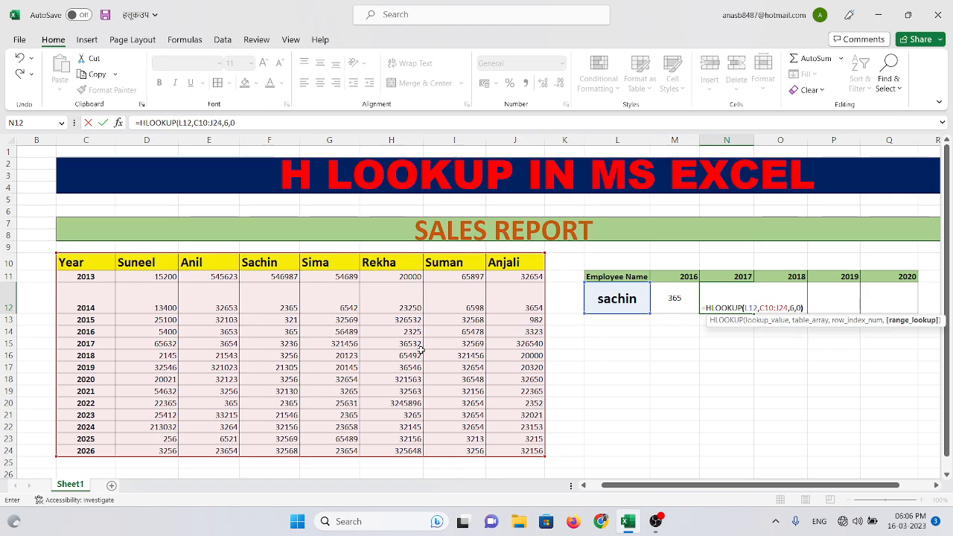
{"action": "type", "text": ")"}
{"action": "key", "text": "Return"}
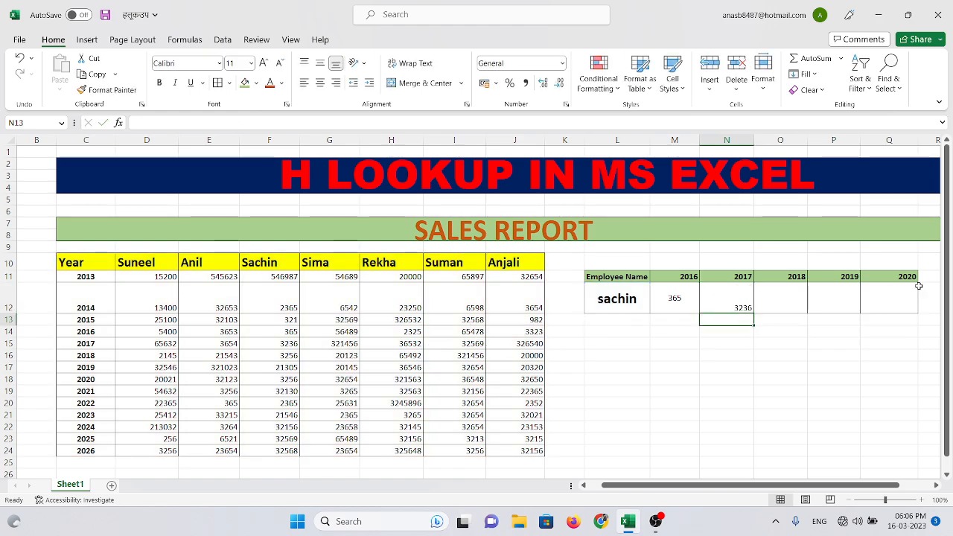
Center the result in N12 under 2017 both horizontally and vertically
{"action": "left_click", "coordinate": [737, 303]}
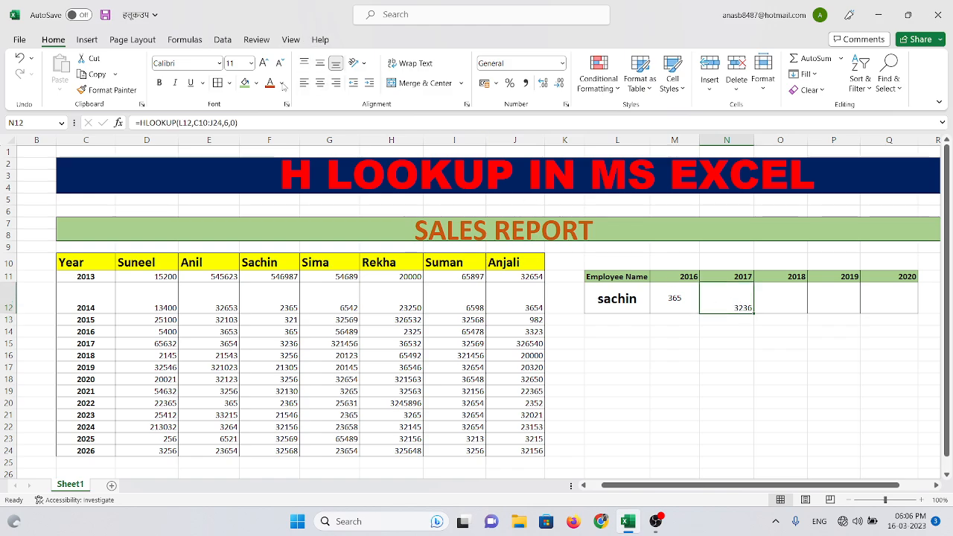
{"action": "left_click", "coordinate": [319, 82]}
{"action": "left_click", "coordinate": [320, 62]}
{"action": "left_click", "coordinate": [707, 367]}
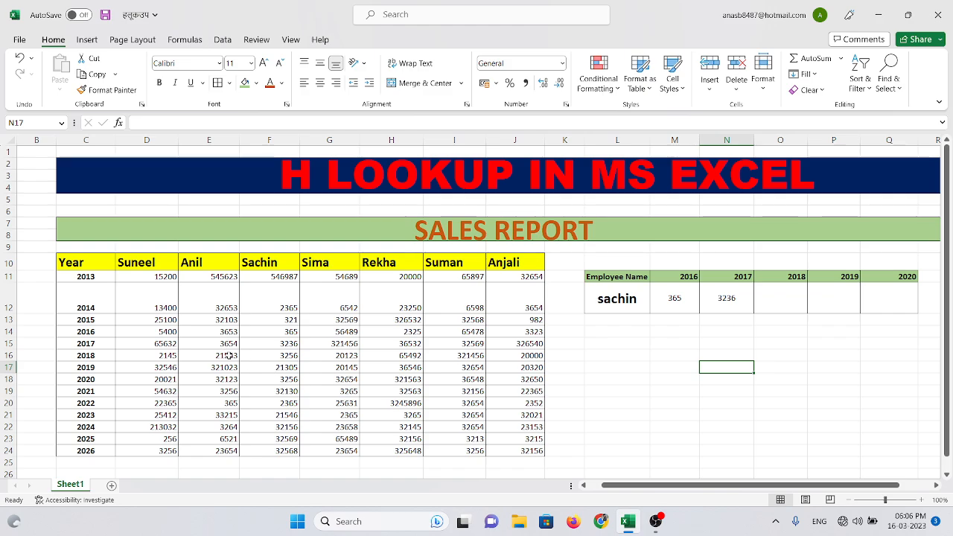
Color the matching 2017 sales figure in F15 of the sales table orange
{"action": "left_click", "coordinate": [289, 345]}
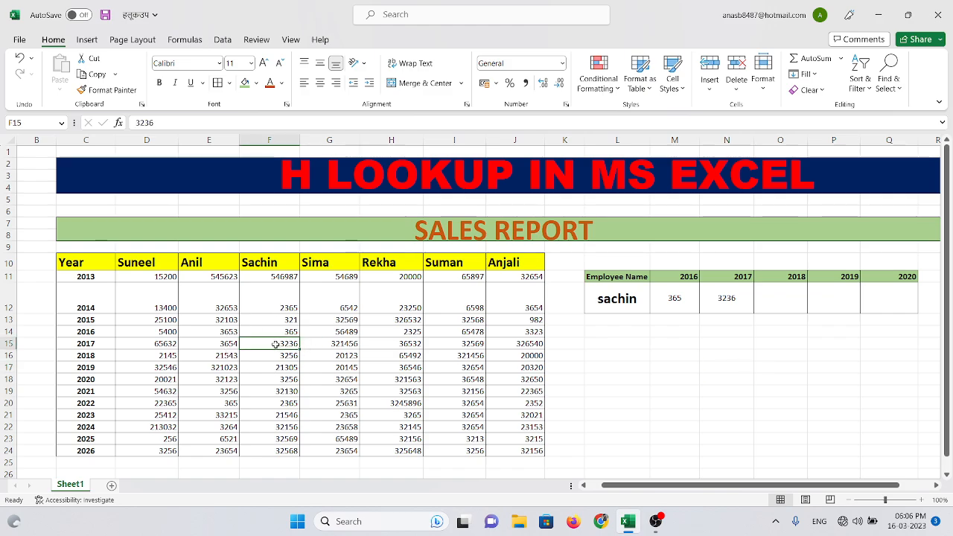
{"action": "left_click", "coordinate": [271, 84]}
{"action": "left_click", "coordinate": [785, 300]}
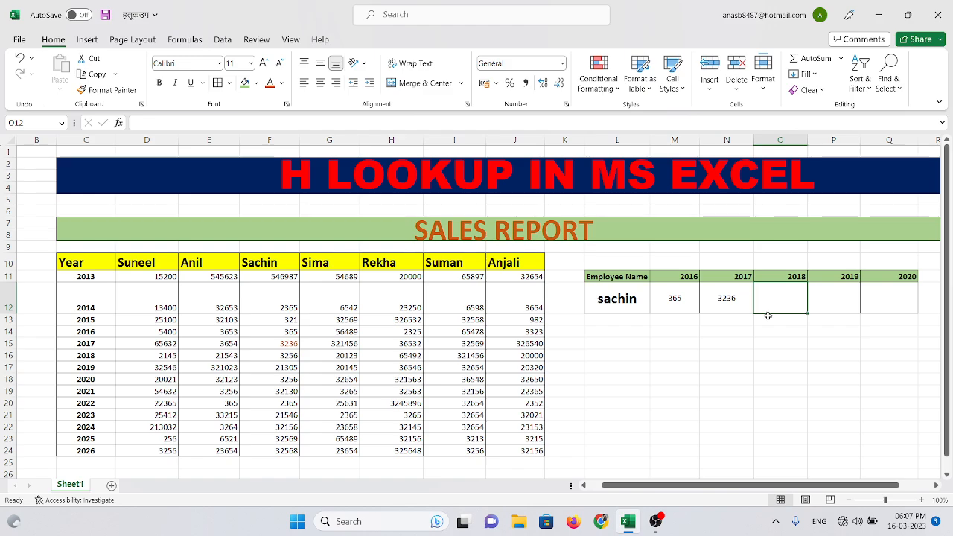
{"action": "type", "text": "="}
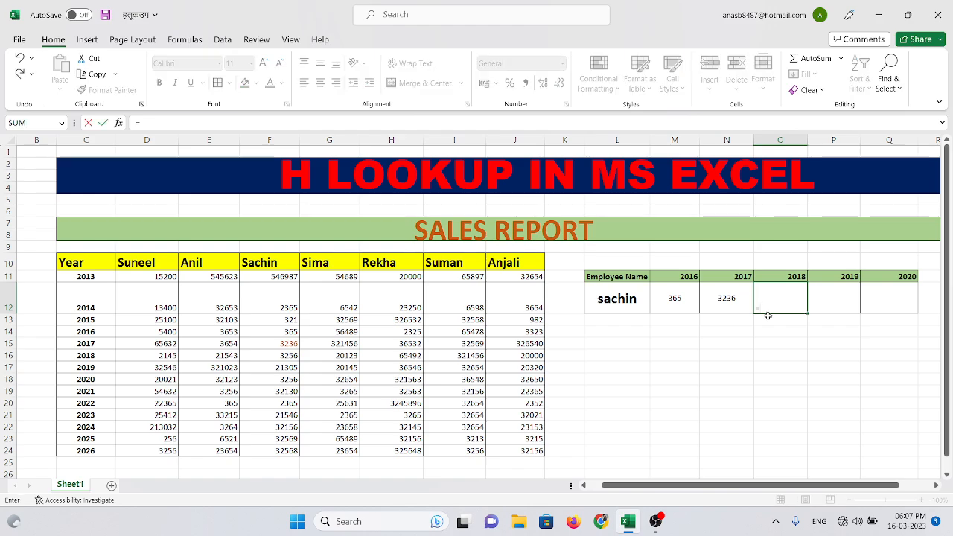
{"action": "type", "text": "ho"}
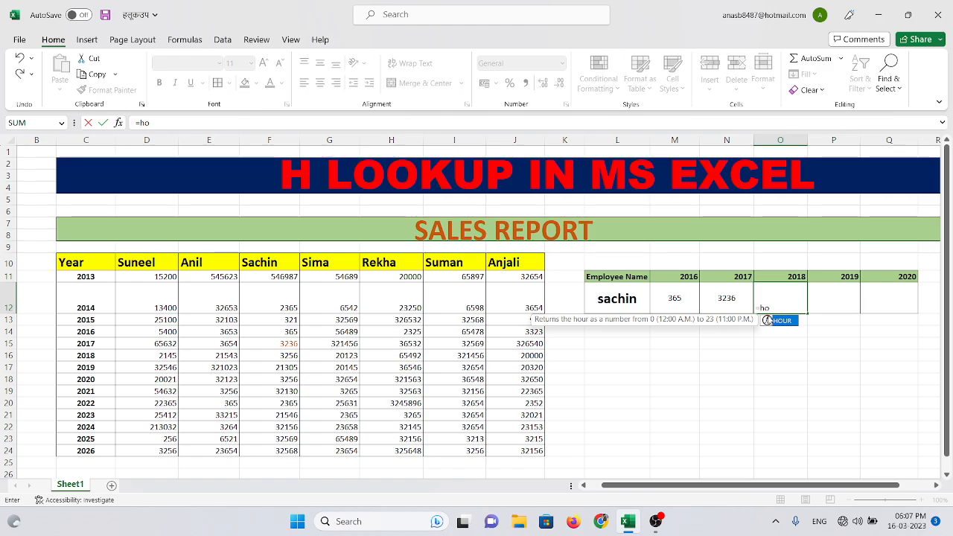
{"action": "key", "text": "BackSpace"}
{"action": "type", "text": "loo"}
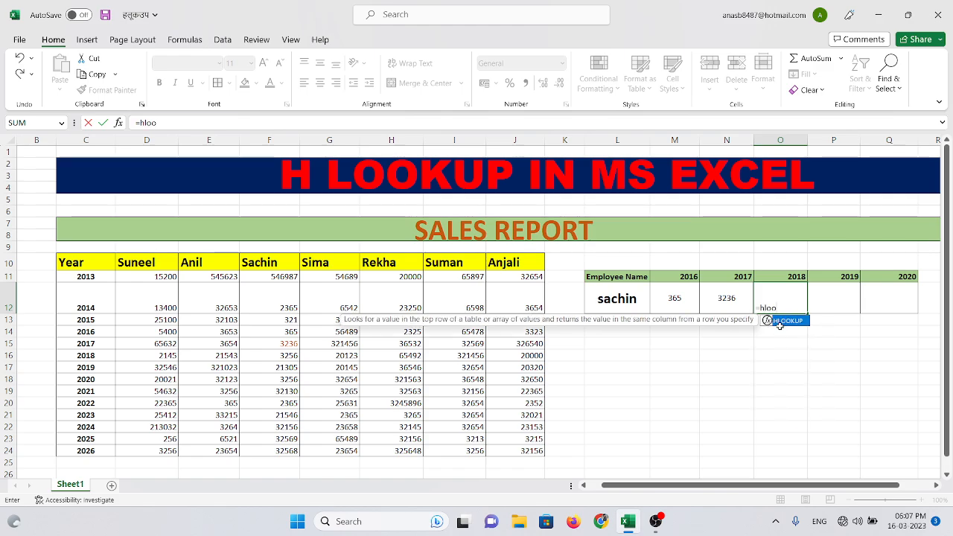
{"action": "key", "text": "Return"}
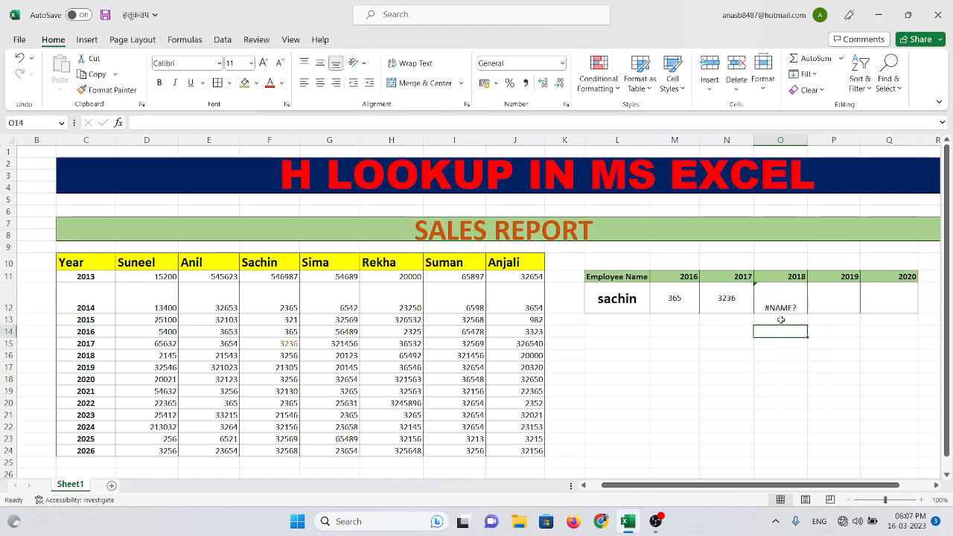
Replace the faulty formula in O12 with =HLOOKUP(L12,C10:J24,7,0) to return the employee's 2018 sales
{"action": "left_click", "coordinate": [780, 307]}
{"action": "double_click", "coordinate": [779, 307]}
{"action": "key", "text": "BackSpace"}
{"action": "key", "text": "BackSpace"}
{"action": "key", "text": "BackSpace"}
{"action": "key", "text": "BackSpace"}
{"action": "key", "text": "BackSpace"}
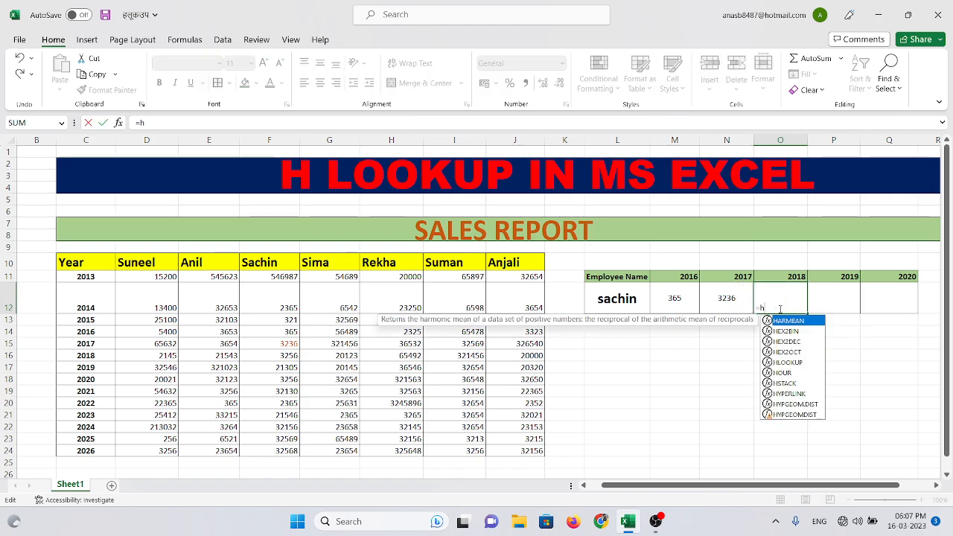
{"action": "type", "text": "="}
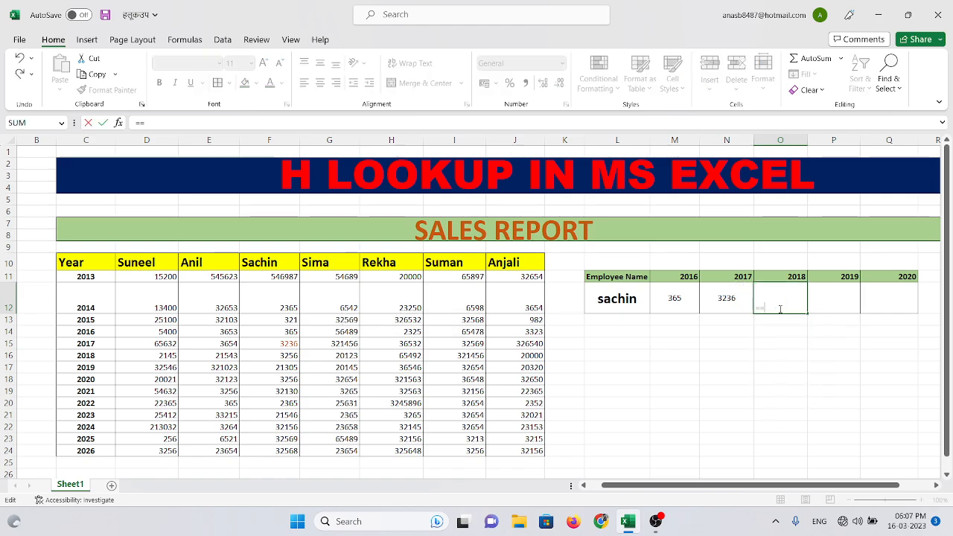
{"action": "key", "text": "BackSpace"}
{"action": "type", "text": "hlo"}
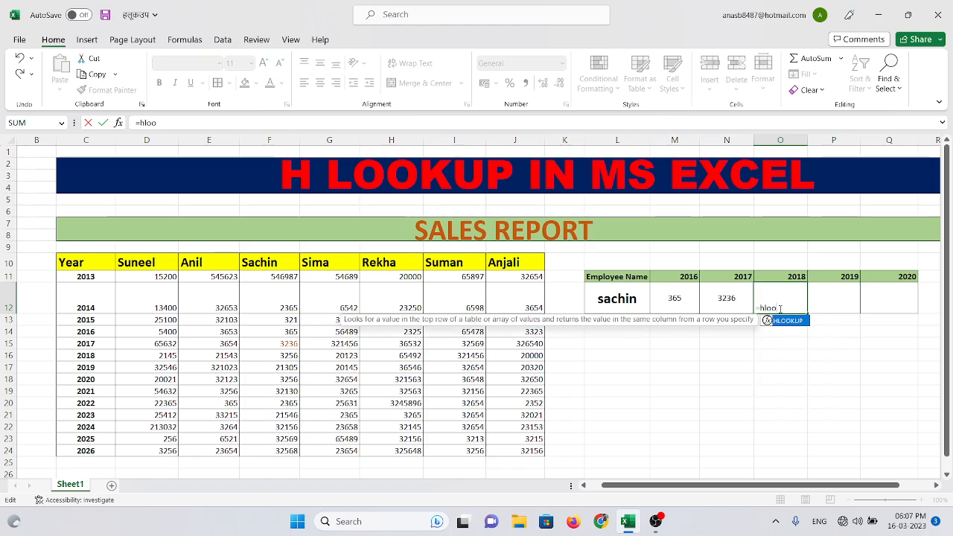
{"action": "type", "text": "o"}
{"action": "double_click", "coordinate": [782, 321]}
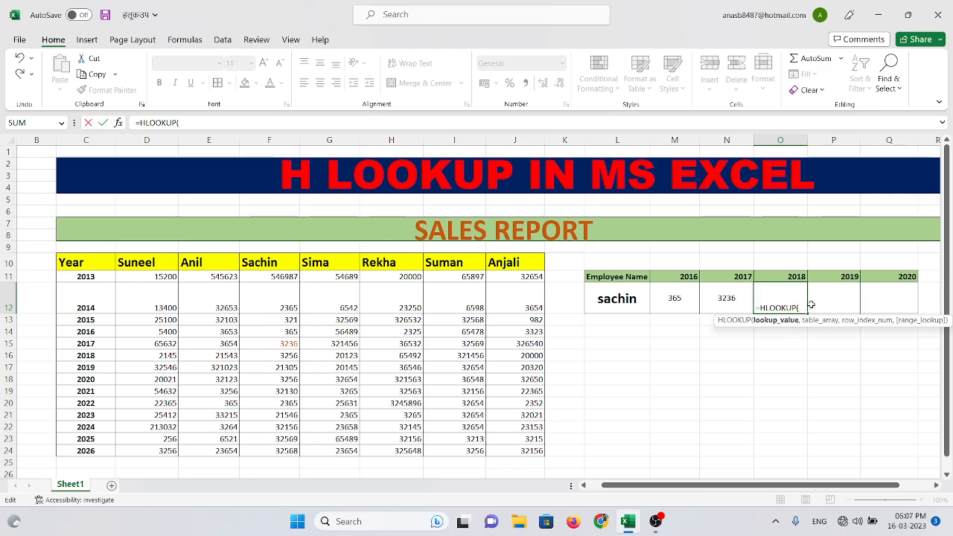
{"action": "left_click", "coordinate": [618, 299]}
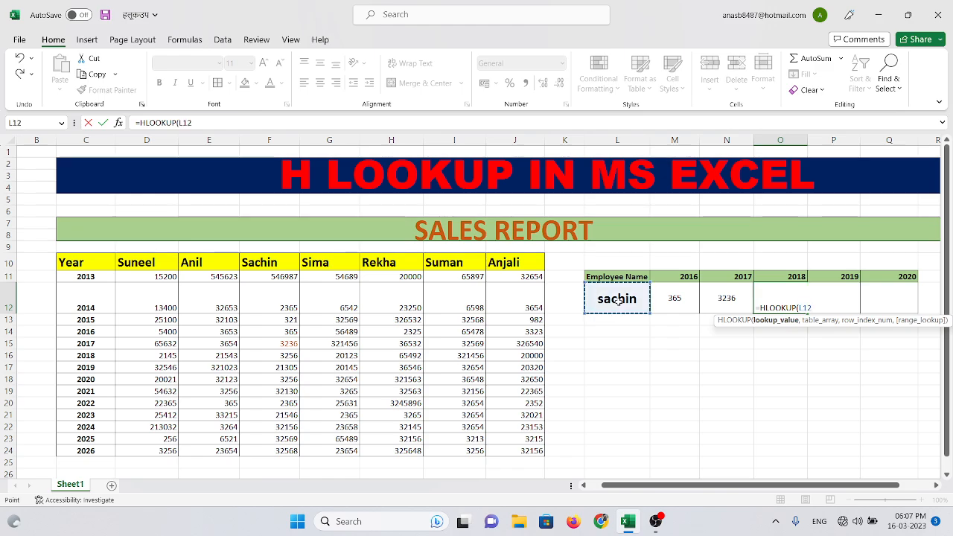
{"action": "type", "text": ","}
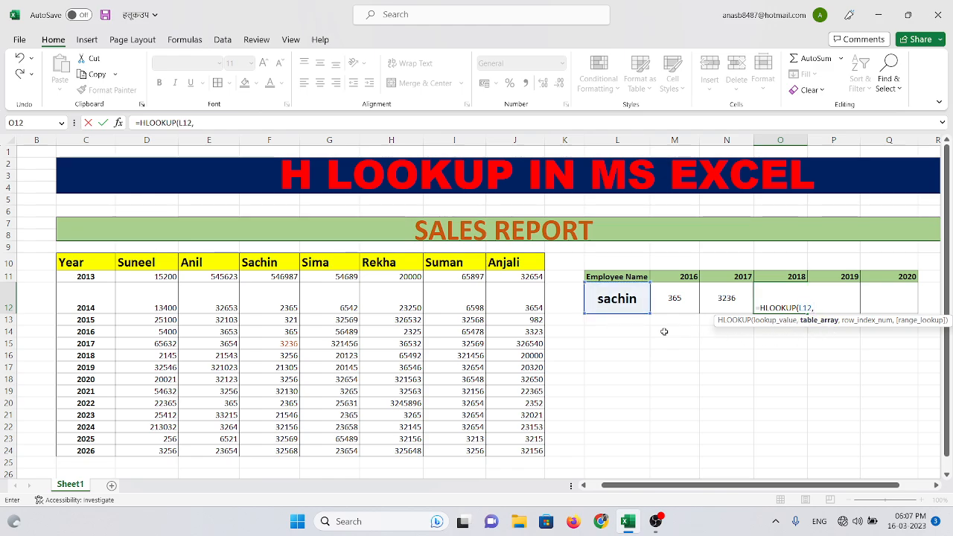
{"action": "left_click_drag", "start_coordinate": [78, 258], "coordinate": [537, 450]}
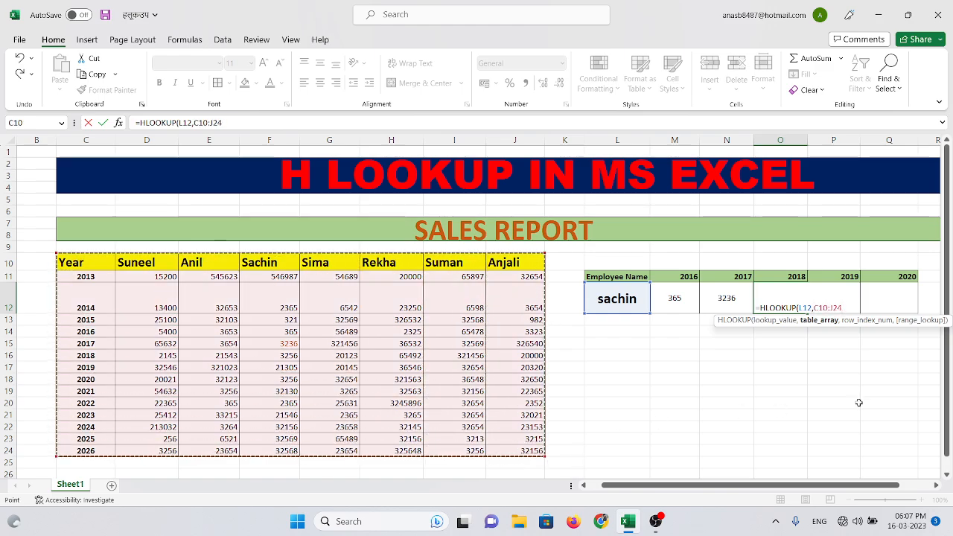
{"action": "type", "text": ","}
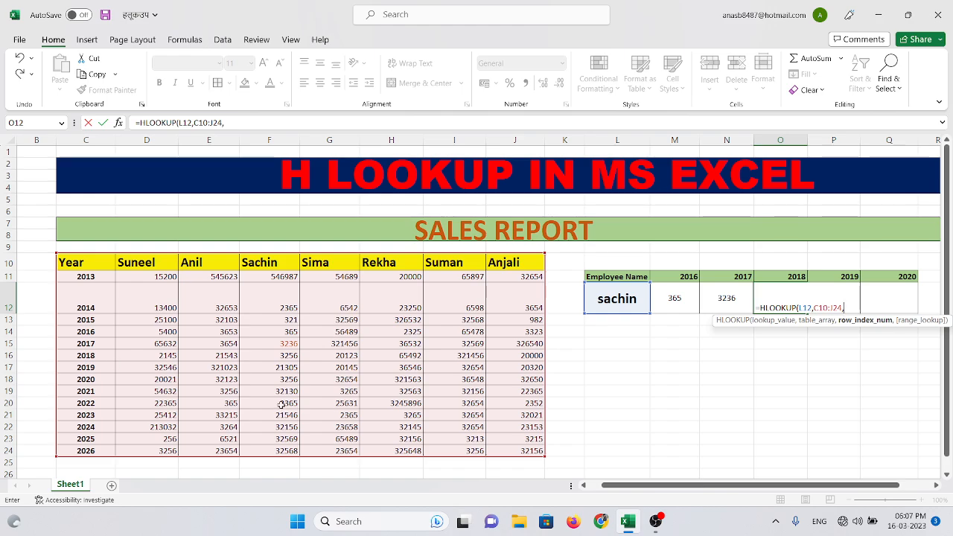
{"action": "type", "text": "7,0"}
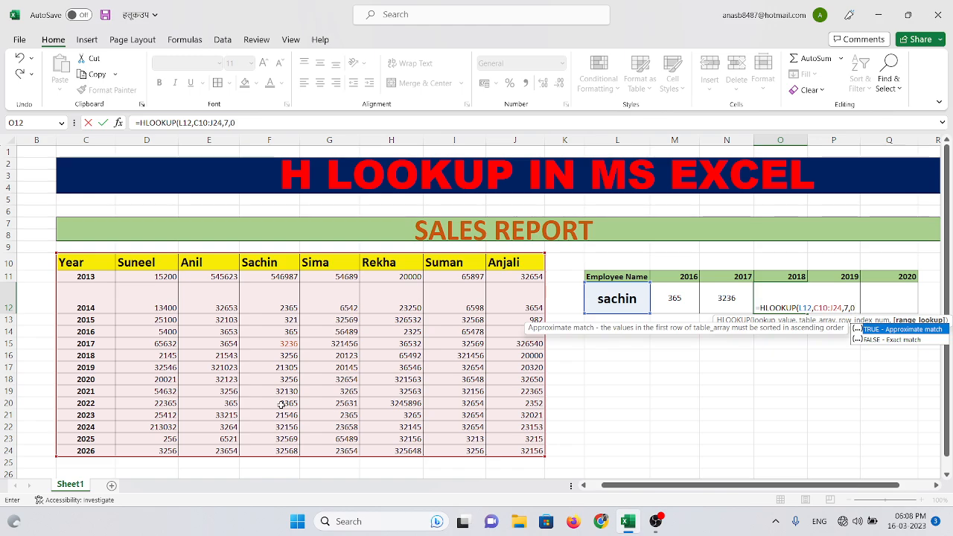
{"action": "type", "text": ")"}
{"action": "key", "text": "Return"}
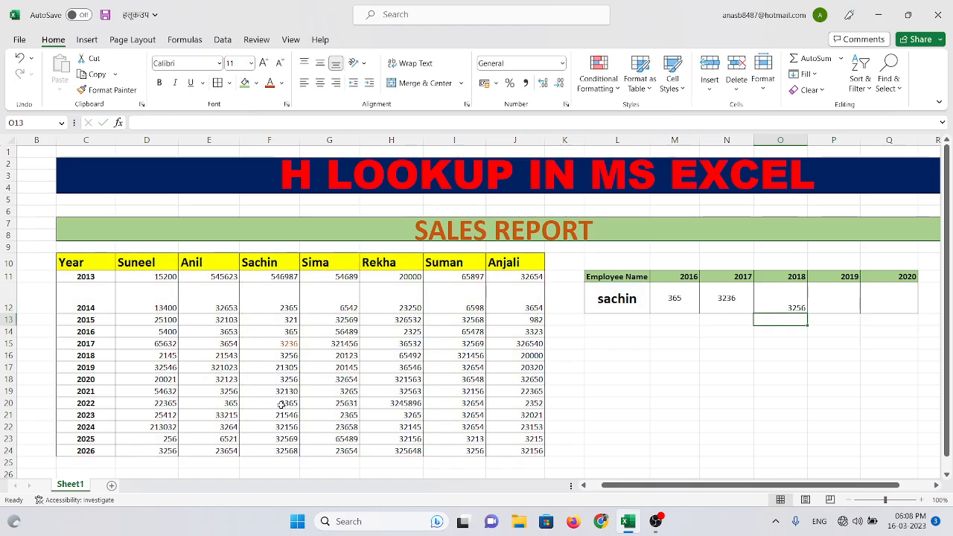
Center the result in O12 under 2018 both horizontally and vertically
{"action": "left_click", "coordinate": [782, 301]}
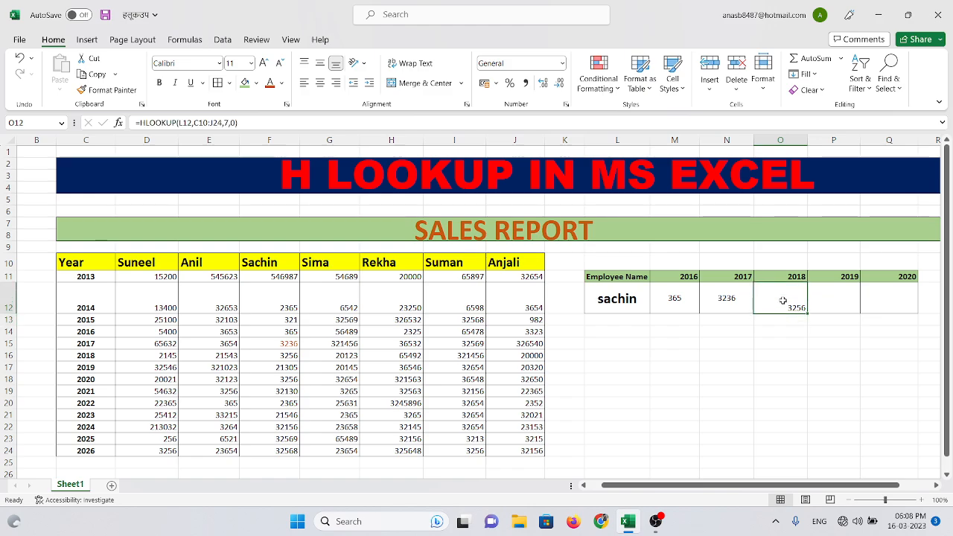
{"action": "left_click", "coordinate": [320, 83]}
{"action": "left_click", "coordinate": [320, 63]}
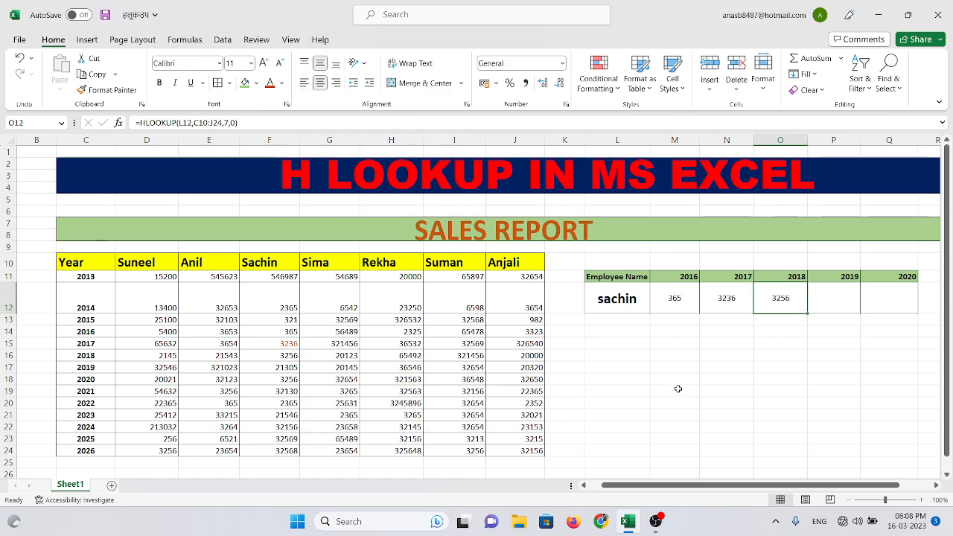
Enlarge the employee name and sales values in L12:O12 to font size 22
{"action": "left_click", "coordinate": [677, 389]}
{"action": "left_click_drag", "start_coordinate": [614, 301], "coordinate": [793, 292]}
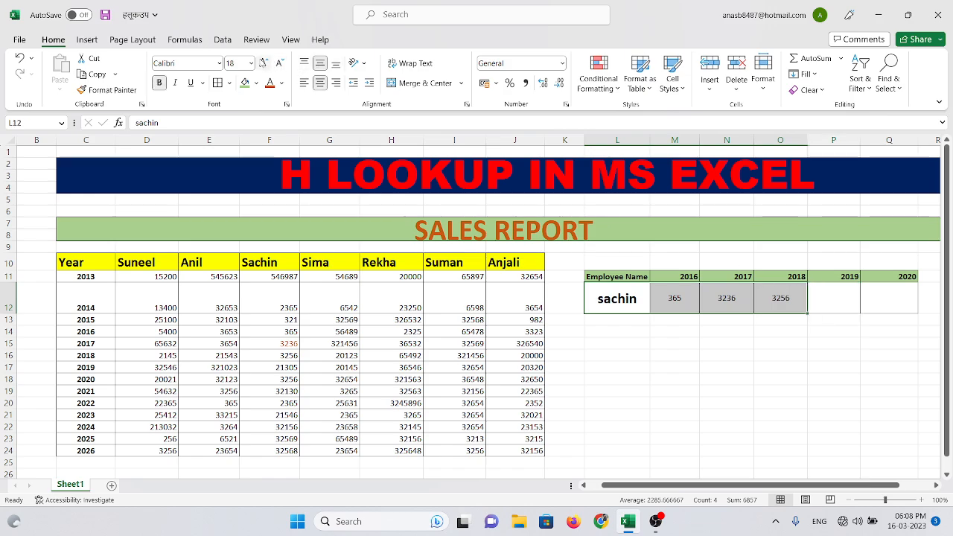
{"action": "left_click", "coordinate": [266, 65]}
{"action": "left_click", "coordinate": [265, 65]}
{"action": "left_click", "coordinate": [692, 365]}
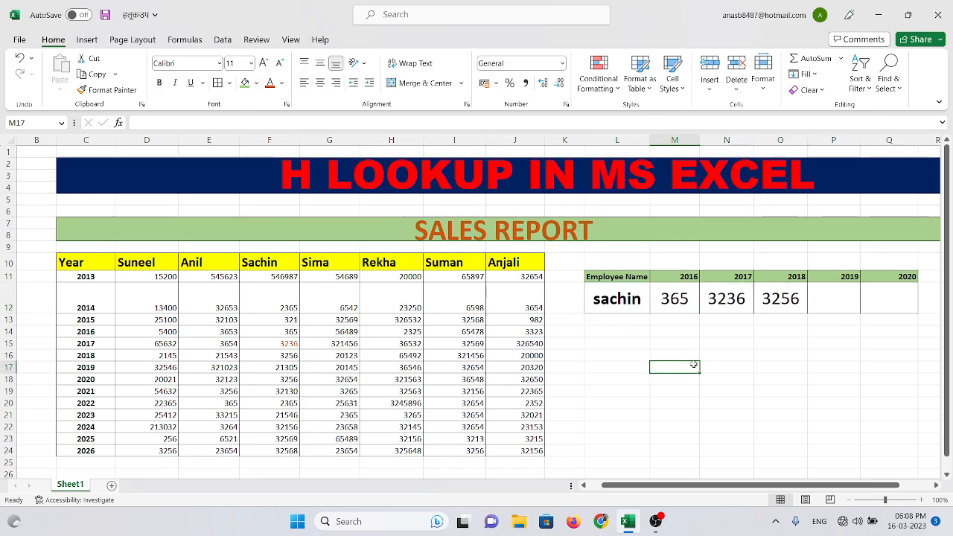
Enlarge the lookup table's bold header row L11:Q11 to font size 14
{"action": "left_click_drag", "start_coordinate": [618, 277], "coordinate": [893, 276]}
{"action": "left_click", "coordinate": [159, 83]}
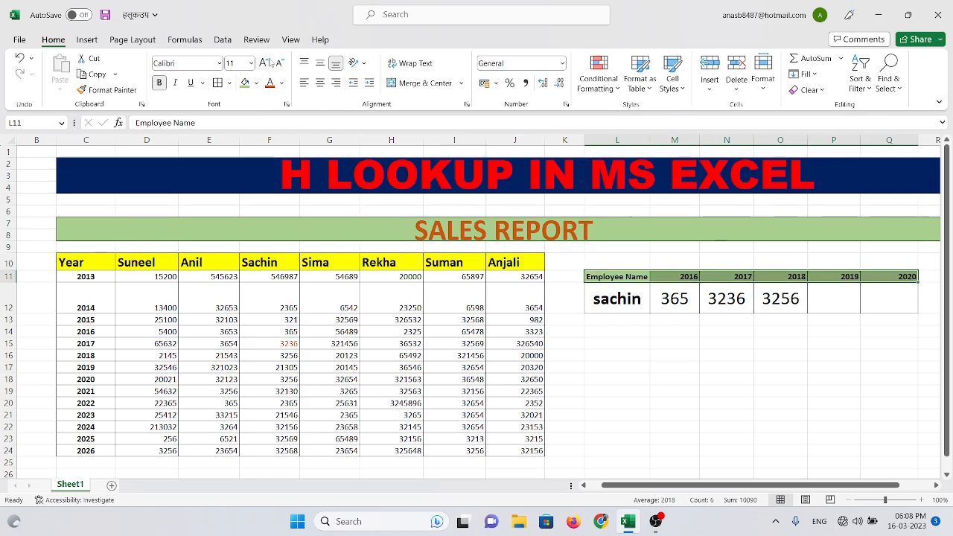
{"action": "left_click", "coordinate": [266, 64]}
{"action": "left_click", "coordinate": [658, 358]}
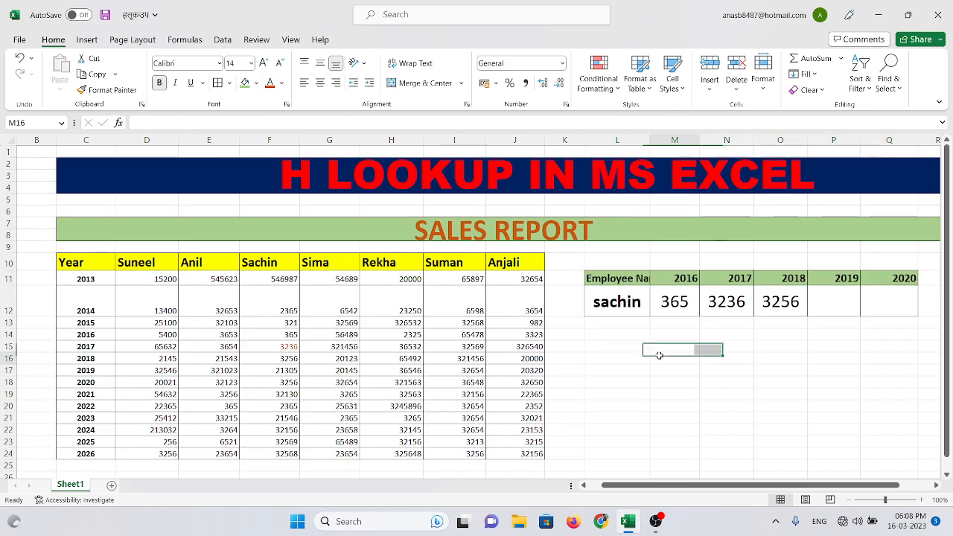
Widen column L slightly and wrap the Employee Name header text in L11
{"action": "left_click", "coordinate": [608, 281]}
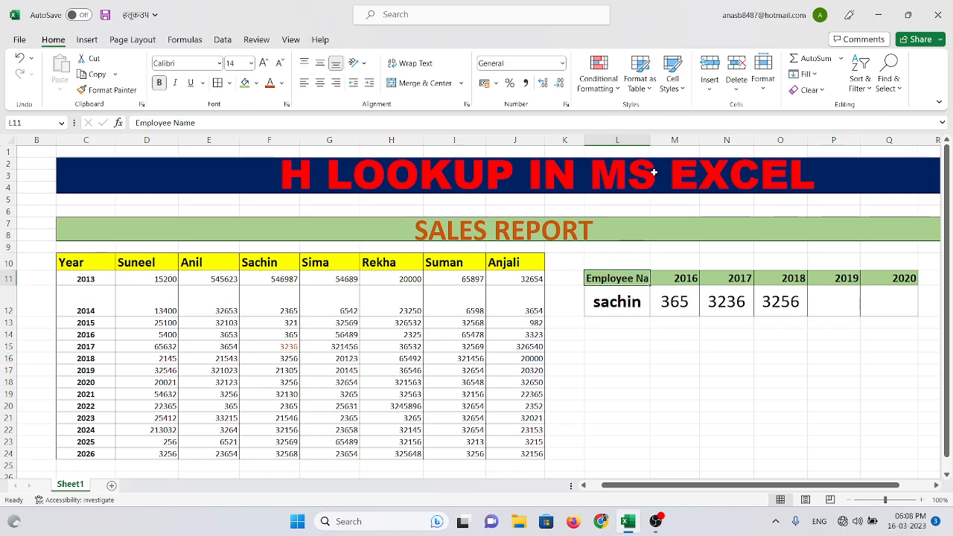
{"action": "left_click_drag", "start_coordinate": [648, 142], "coordinate": [660, 143]}
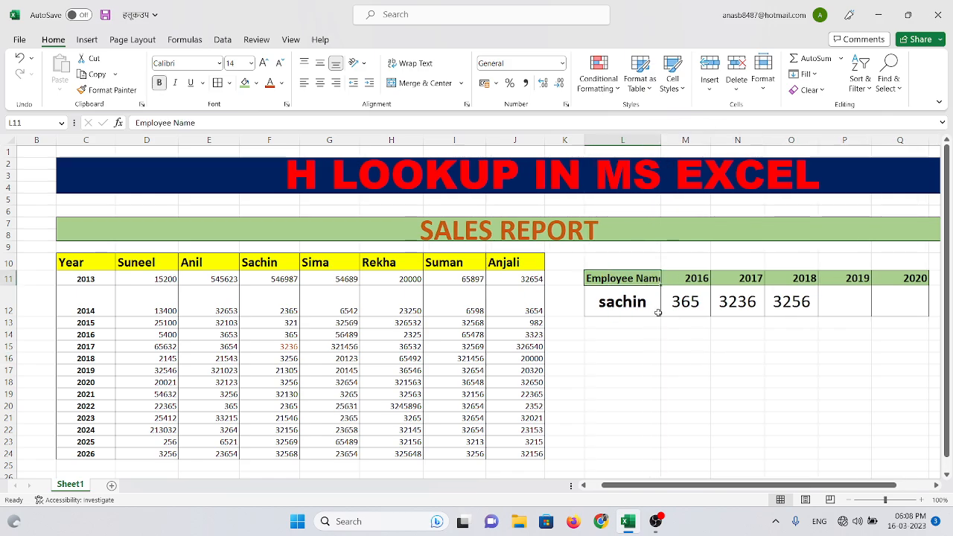
{"action": "left_click", "coordinate": [408, 63]}
{"action": "left_click", "coordinate": [746, 420]}
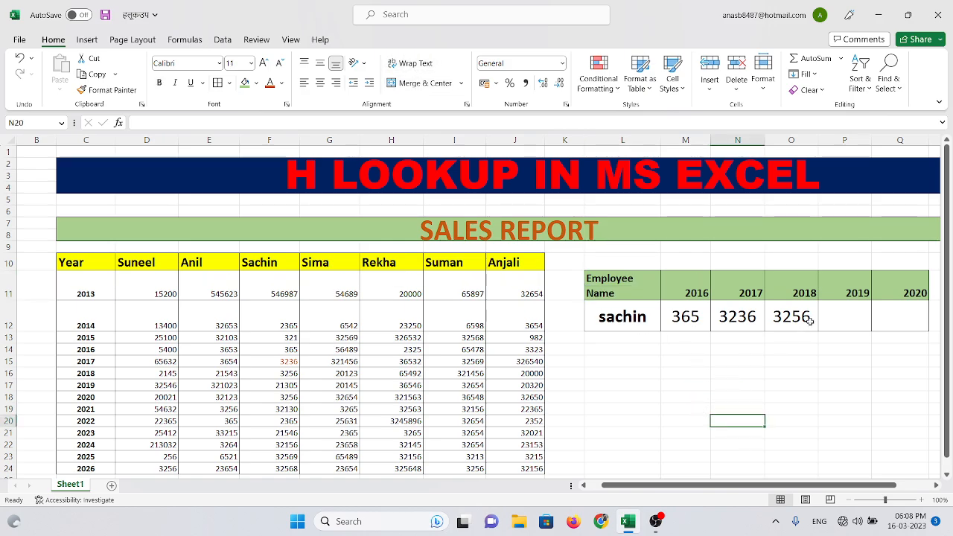
Delete the two columns holding the empty 2019 and 2020 lookups from the sheet
{"action": "left_click", "coordinate": [850, 316]}
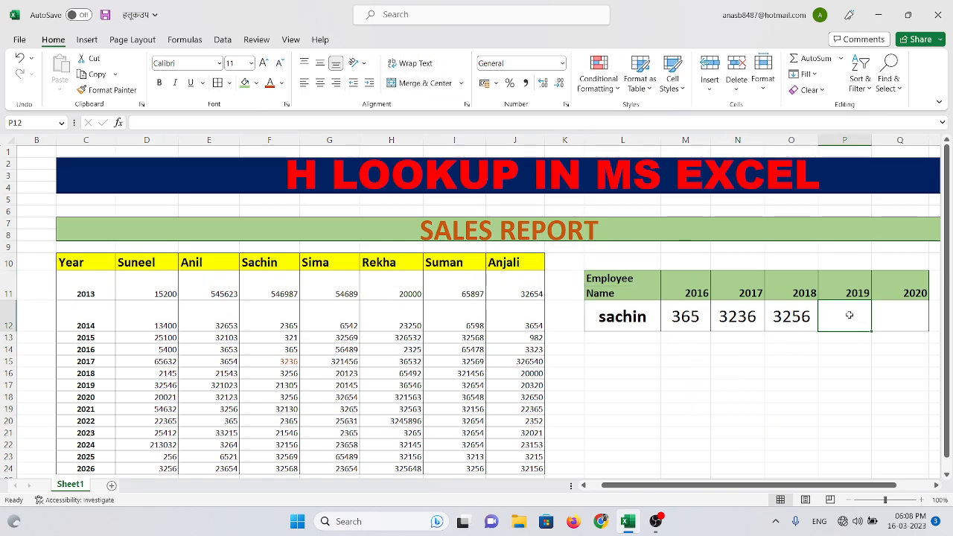
{"action": "left_click", "coordinate": [906, 320]}
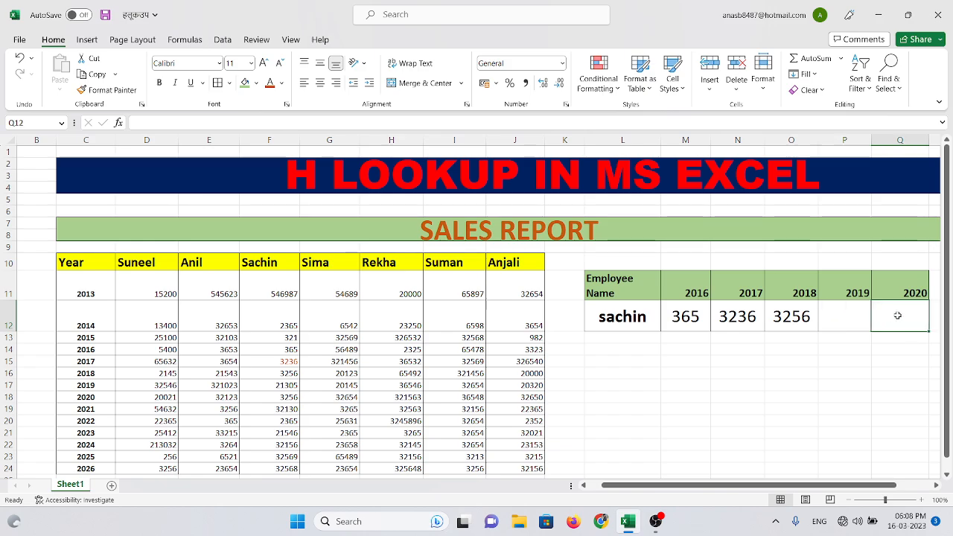
{"action": "right_click", "coordinate": [854, 140]}
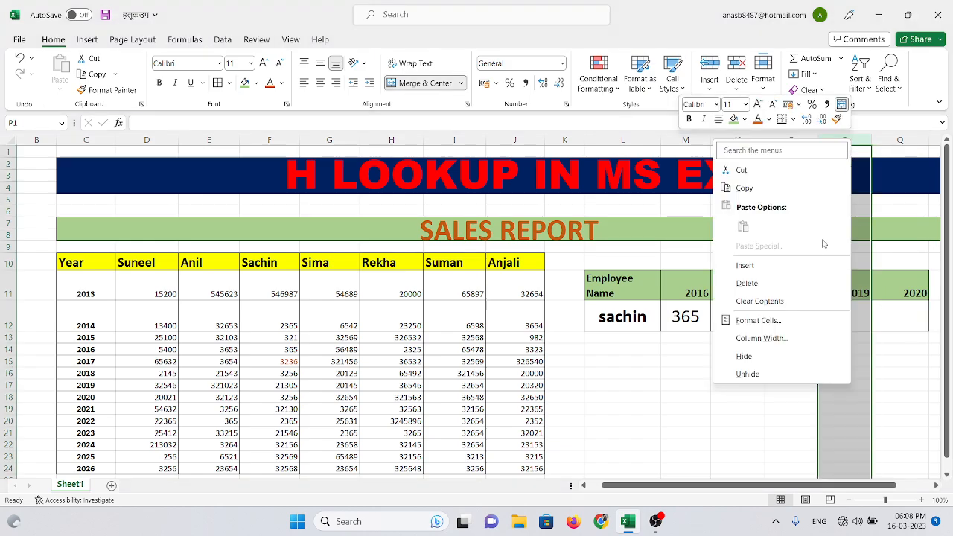
{"action": "left_click", "coordinate": [766, 283]}
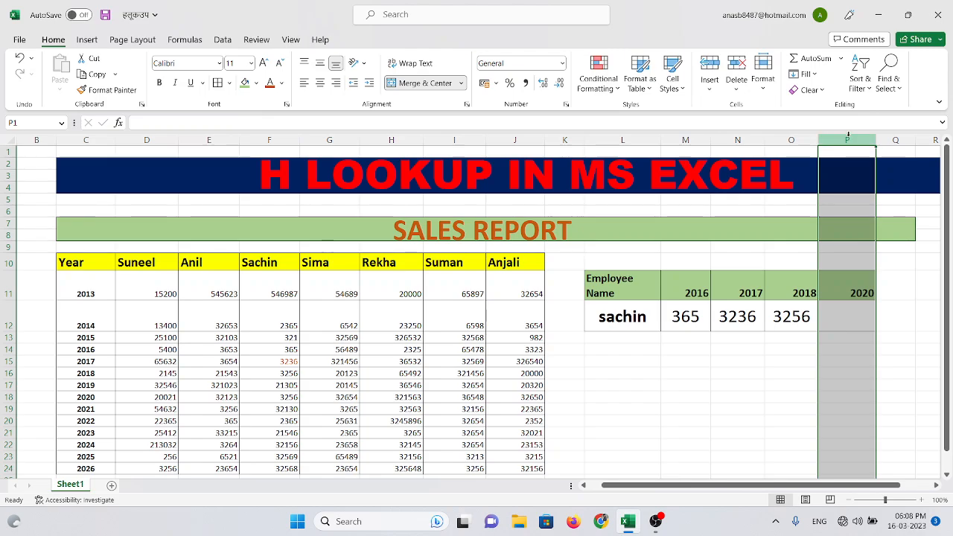
{"action": "right_click", "coordinate": [848, 139]}
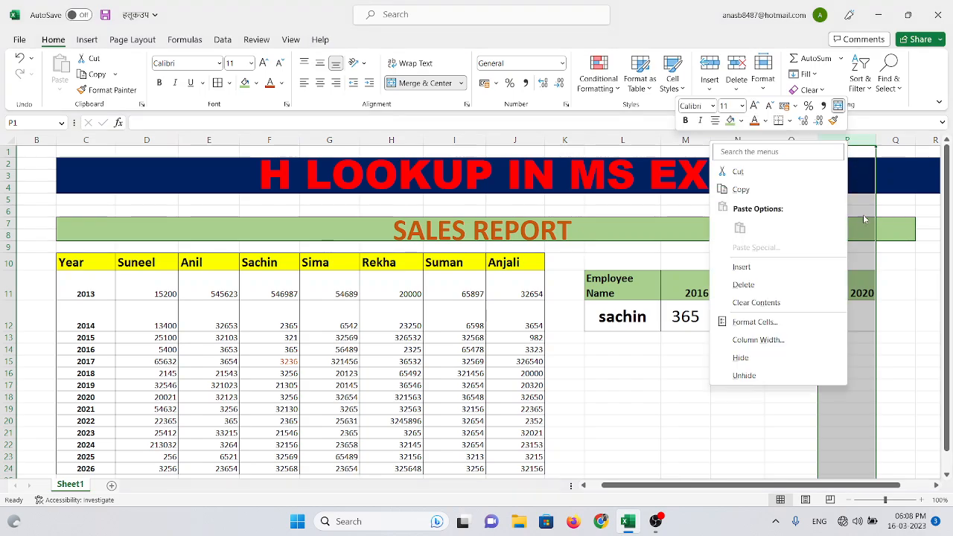
{"action": "left_click", "coordinate": [734, 283]}
{"action": "left_click", "coordinate": [771, 376]}
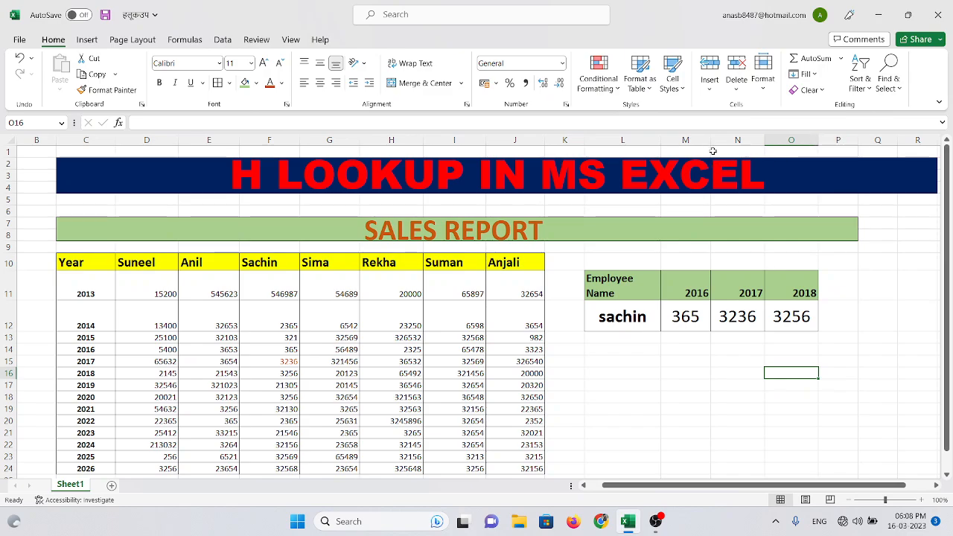
Widen columns M and L so the Employee Name header fits on one line
{"action": "left_click_drag", "start_coordinate": [711, 142], "coordinate": [735, 142]}
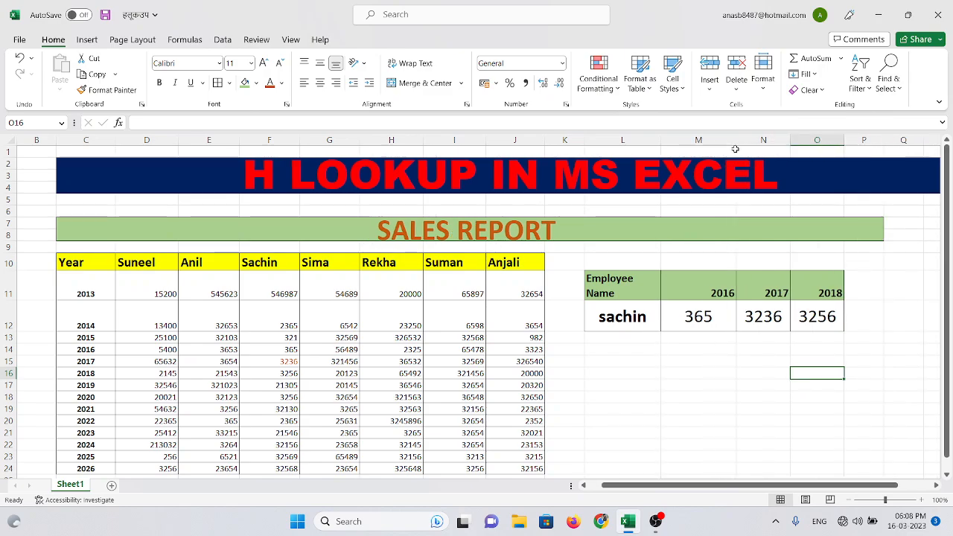
{"action": "left_click_drag", "start_coordinate": [660, 140], "coordinate": [692, 140]}
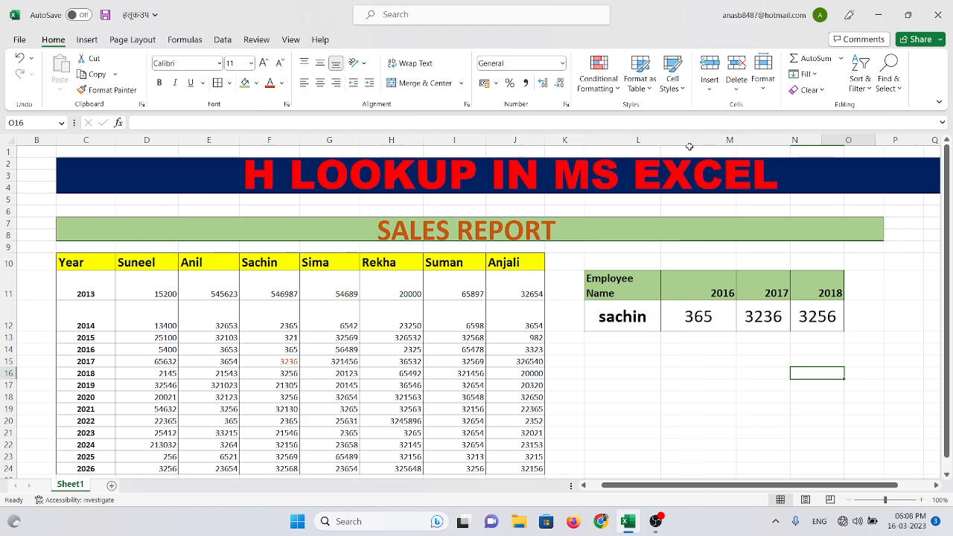
{"action": "left_click", "coordinate": [710, 386]}
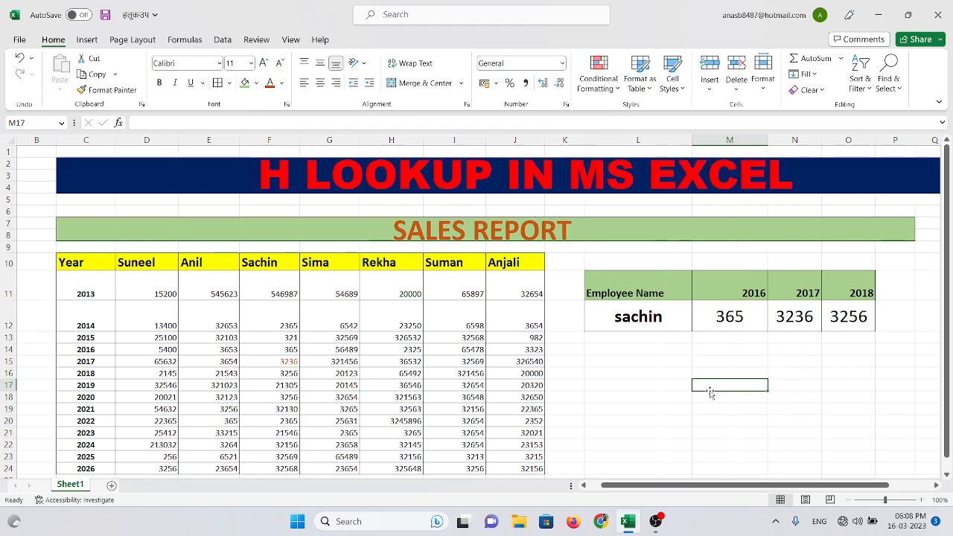
{"action": "left_click", "coordinate": [660, 317]}
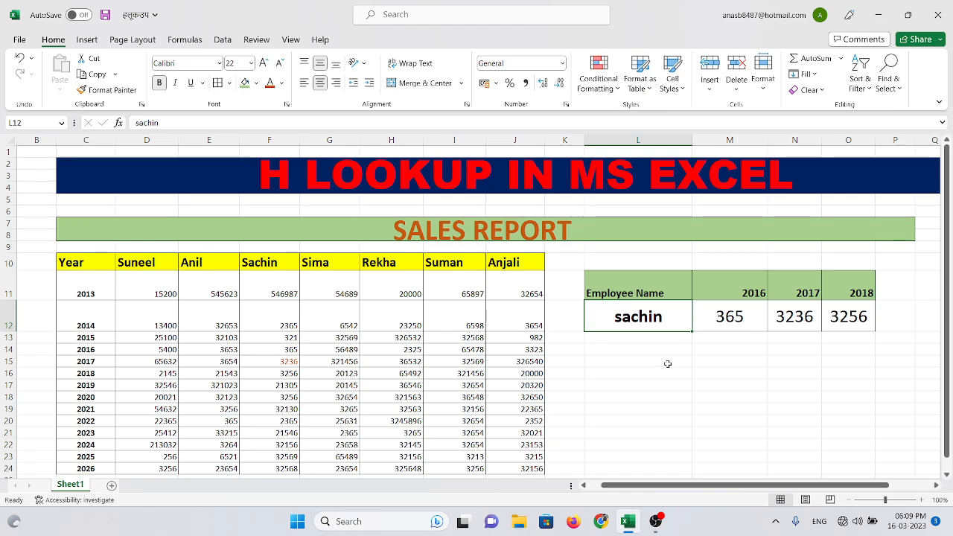
{"action": "left_click", "coordinate": [223, 41]}
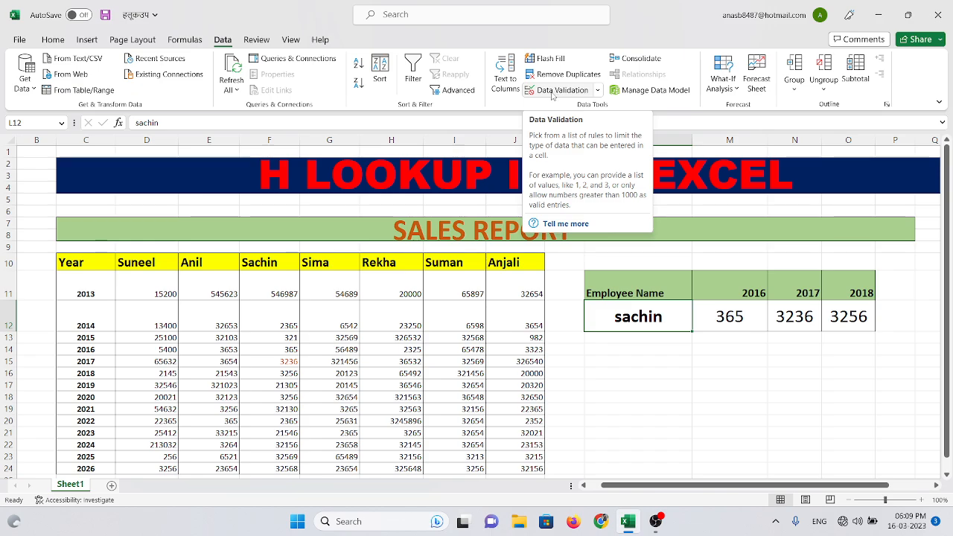
{"action": "left_click", "coordinate": [599, 92]}
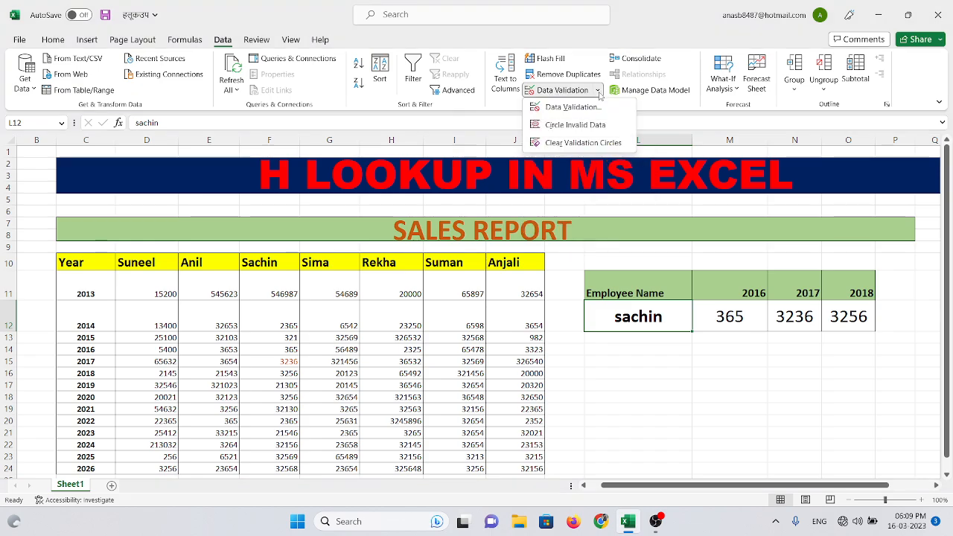
{"action": "left_click", "coordinate": [572, 107]}
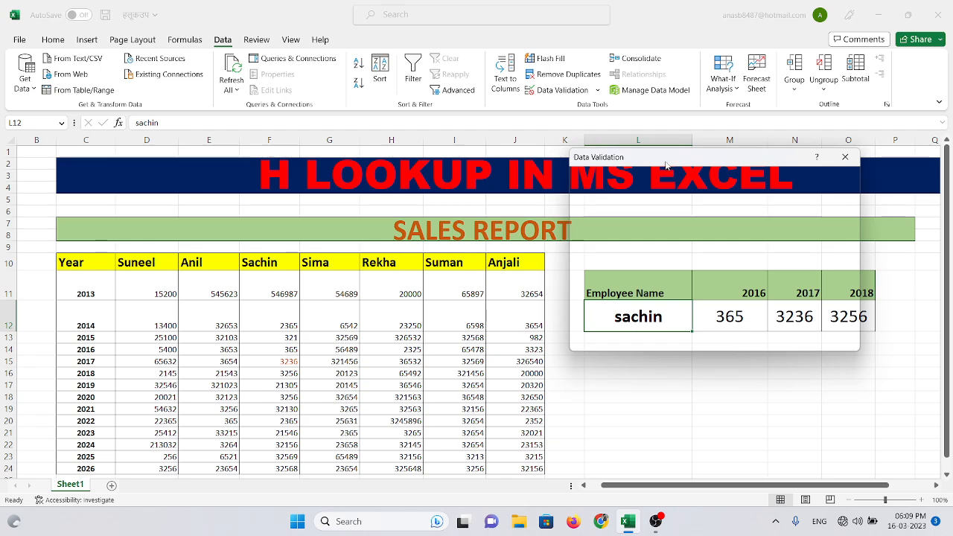
{"action": "left_click_drag", "start_coordinate": [667, 161], "coordinate": [596, 204]}
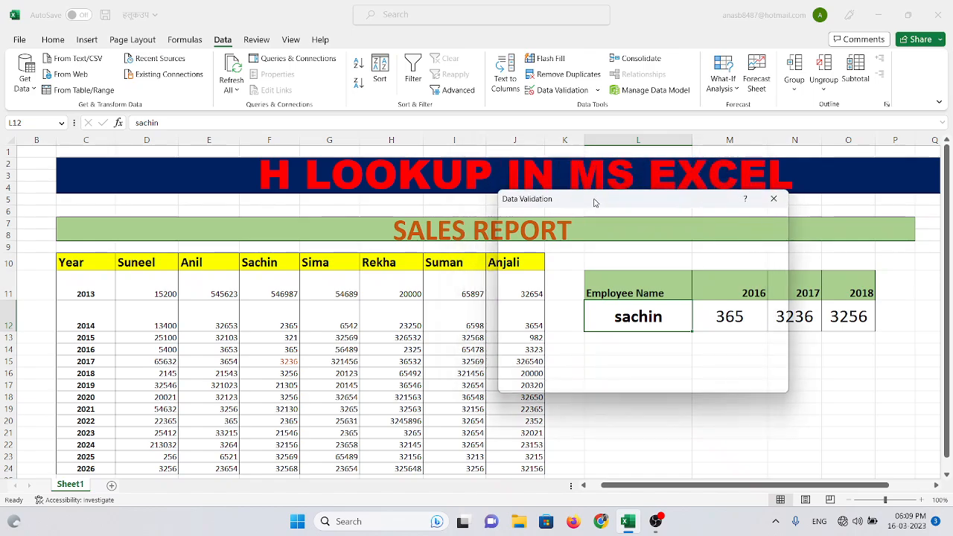
{"action": "left_click", "coordinate": [774, 200]}
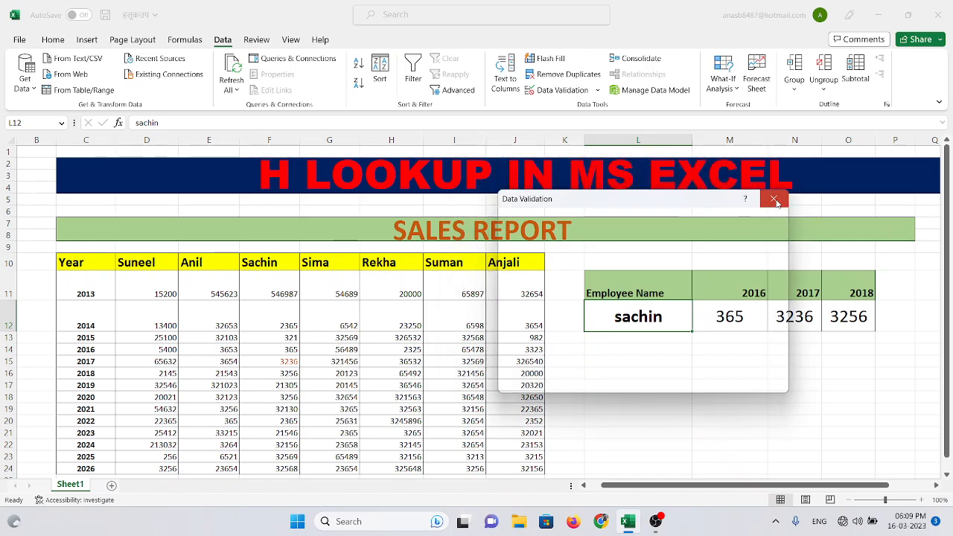
{"action": "left_click", "coordinate": [660, 348]}
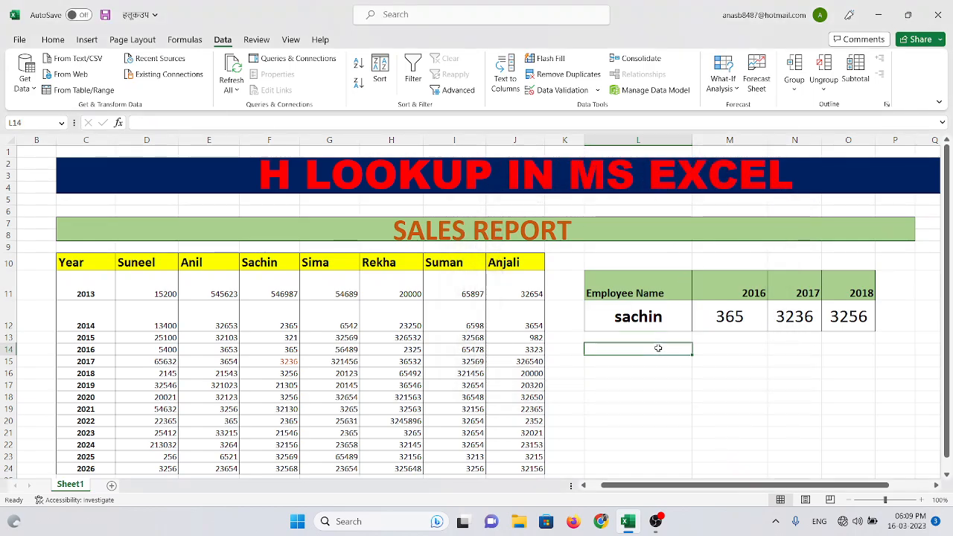
{"action": "left_click", "coordinate": [562, 90]}
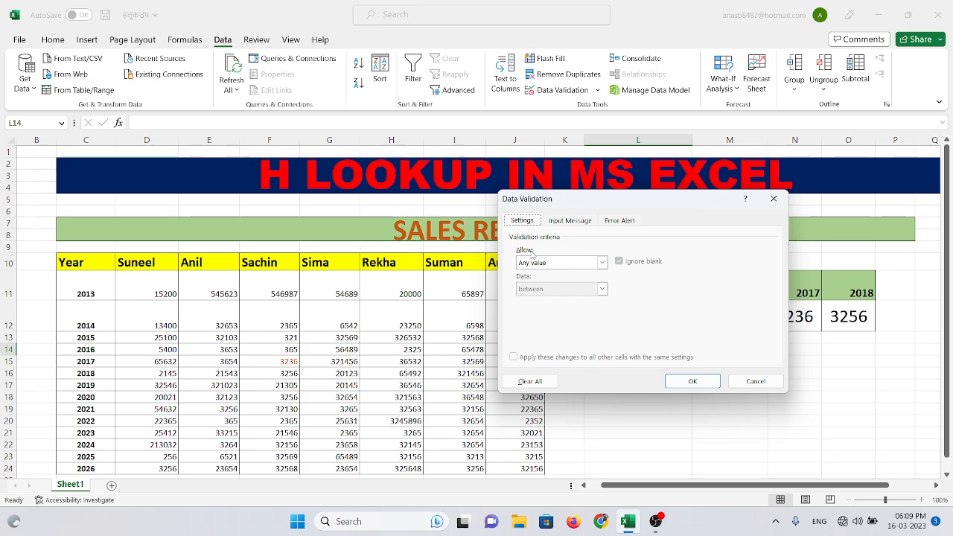
{"action": "left_click", "coordinate": [602, 263]}
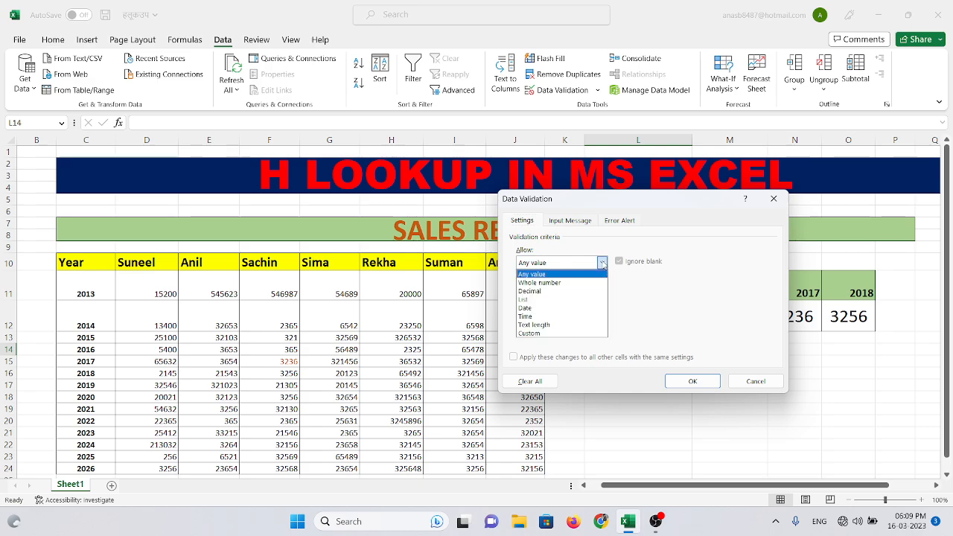
{"action": "left_click", "coordinate": [569, 300]}
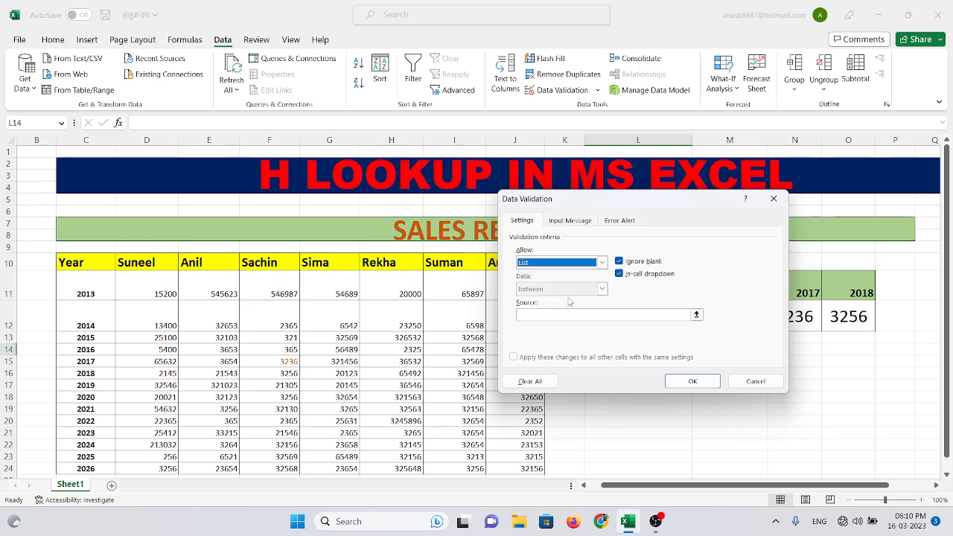
{"action": "left_click_drag", "start_coordinate": [646, 199], "coordinate": [748, 116]}
{"action": "left_click", "coordinate": [649, 232]}
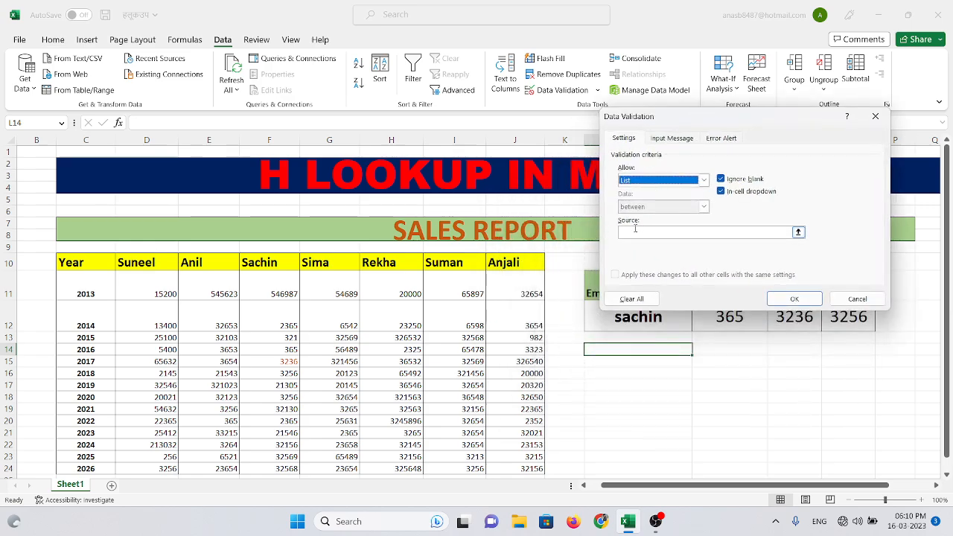
{"action": "left_click", "coordinate": [634, 232]}
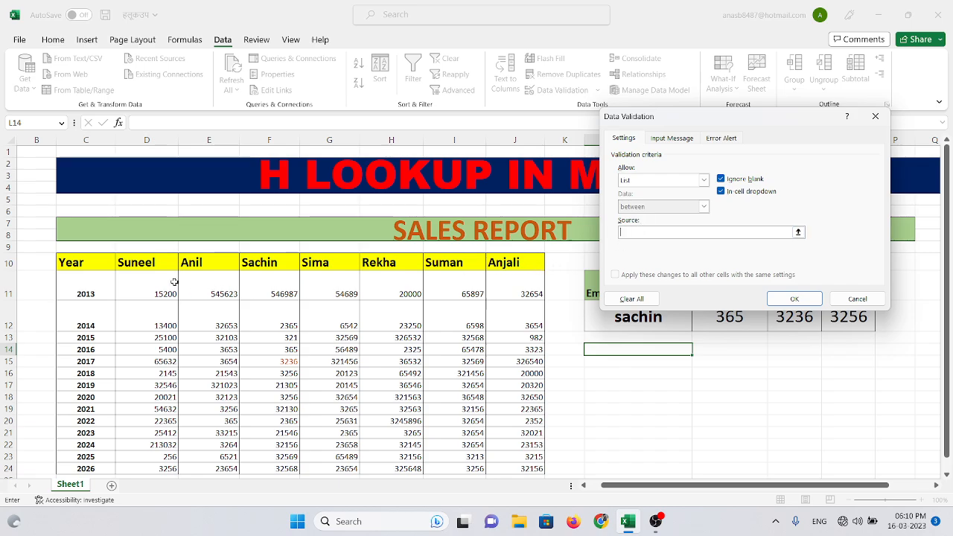
{"action": "left_click_drag", "start_coordinate": [129, 266], "coordinate": [503, 262]}
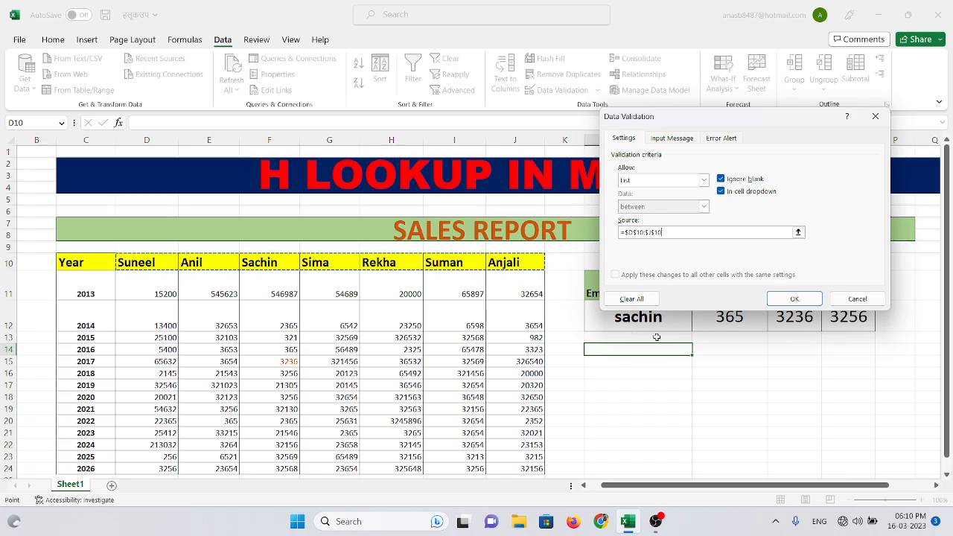
{"action": "left_click", "coordinate": [857, 299]}
Add list data validation to the employee name cell L12, using the header names in D10:J10 as the source
{"action": "left_click", "coordinate": [644, 308]}
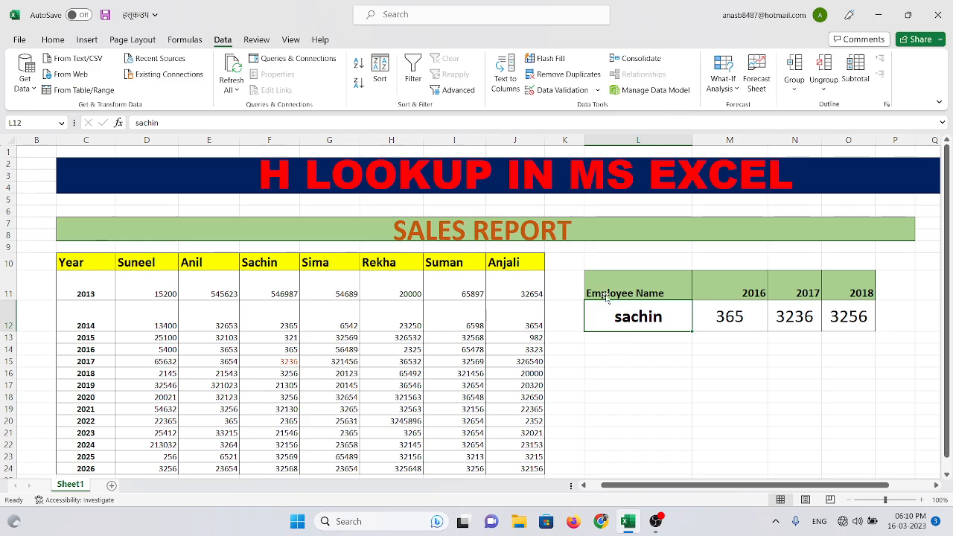
{"action": "left_click", "coordinate": [587, 94]}
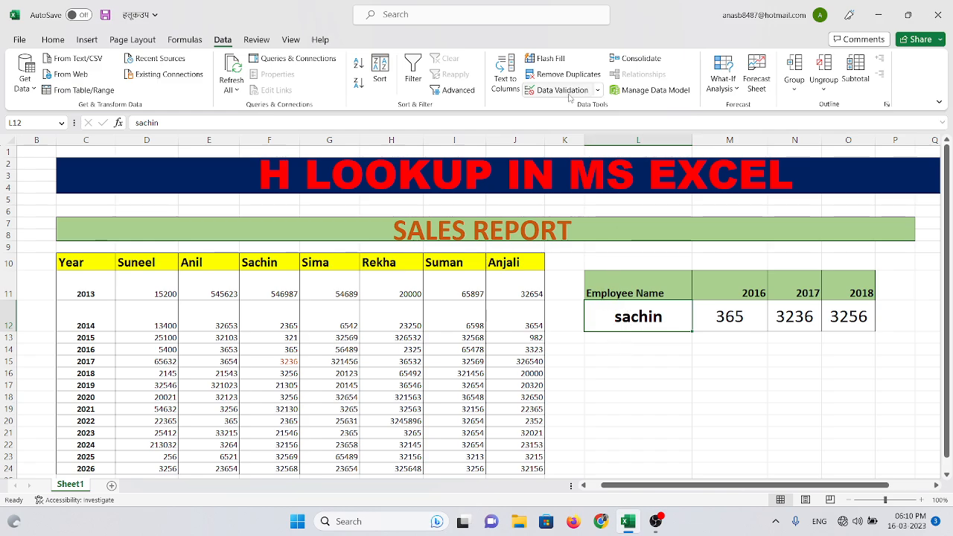
{"action": "left_click", "coordinate": [704, 181]}
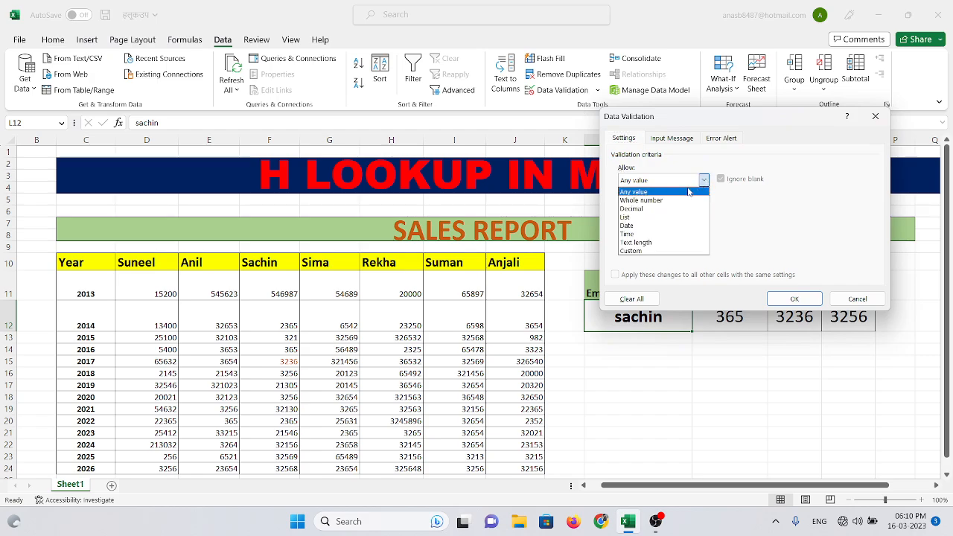
{"action": "left_click", "coordinate": [661, 214]}
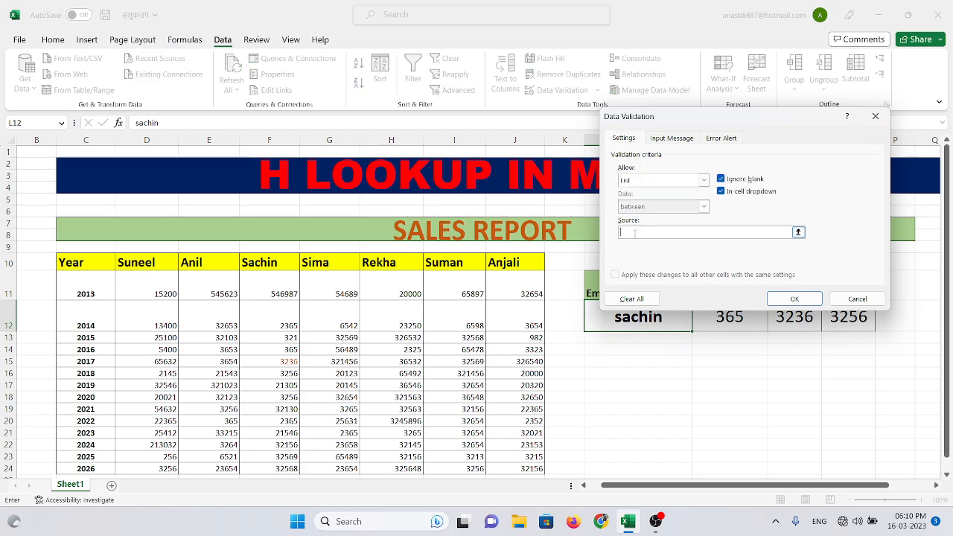
{"action": "left_click_drag", "start_coordinate": [135, 264], "coordinate": [521, 274]}
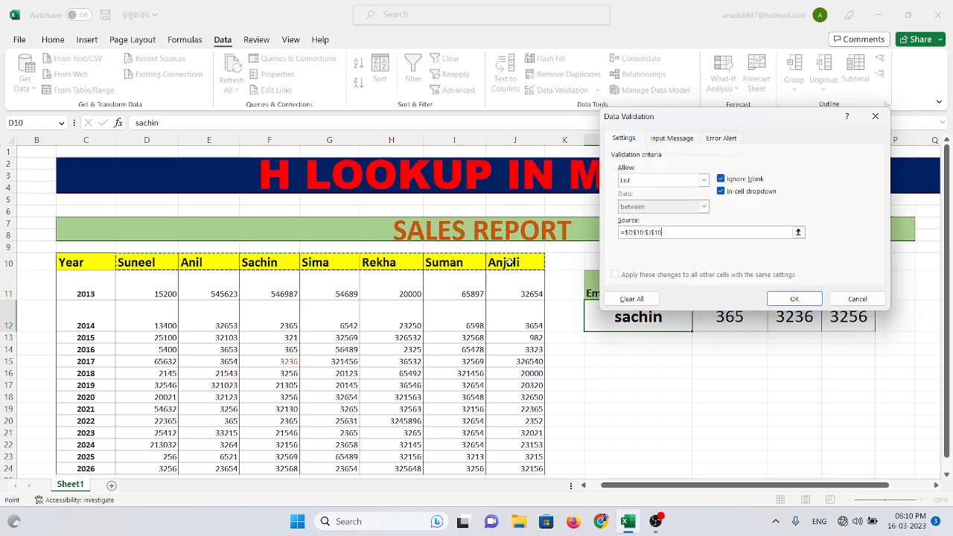
{"action": "left_click", "coordinate": [786, 297]}
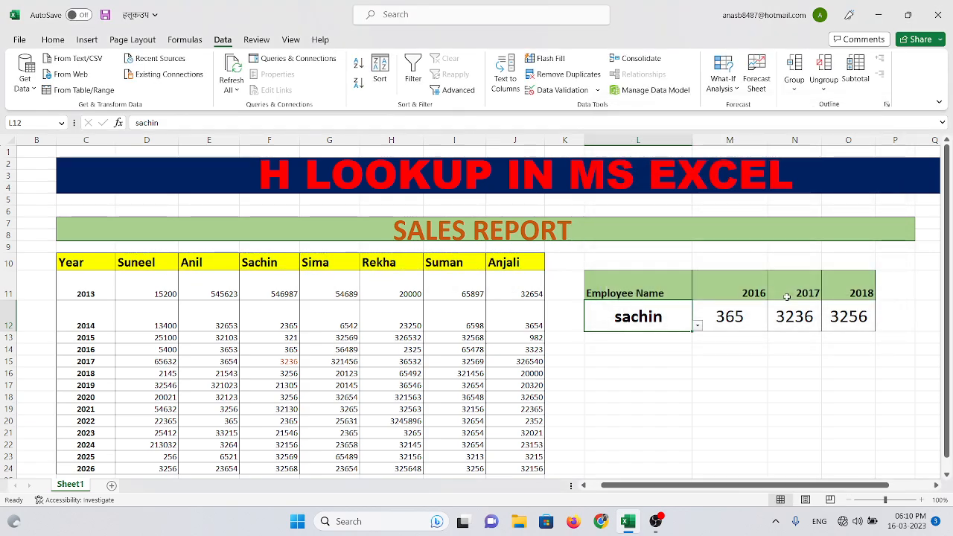
Choose the second and then the sixth employee from L12's dropdown list, and widen column O to fit the 2018 figure
{"action": "left_click", "coordinate": [895, 504]}
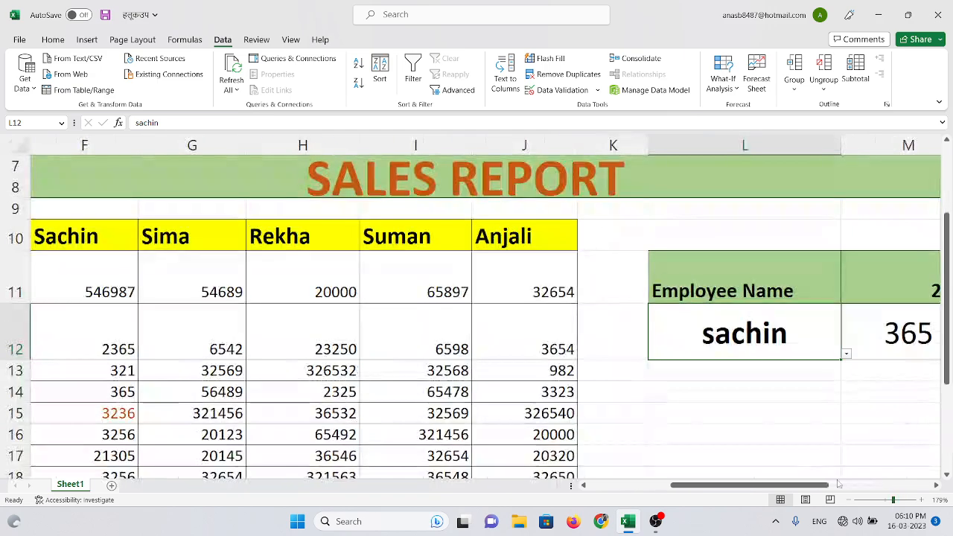
{"action": "left_click_drag", "start_coordinate": [774, 485], "coordinate": [801, 486]}
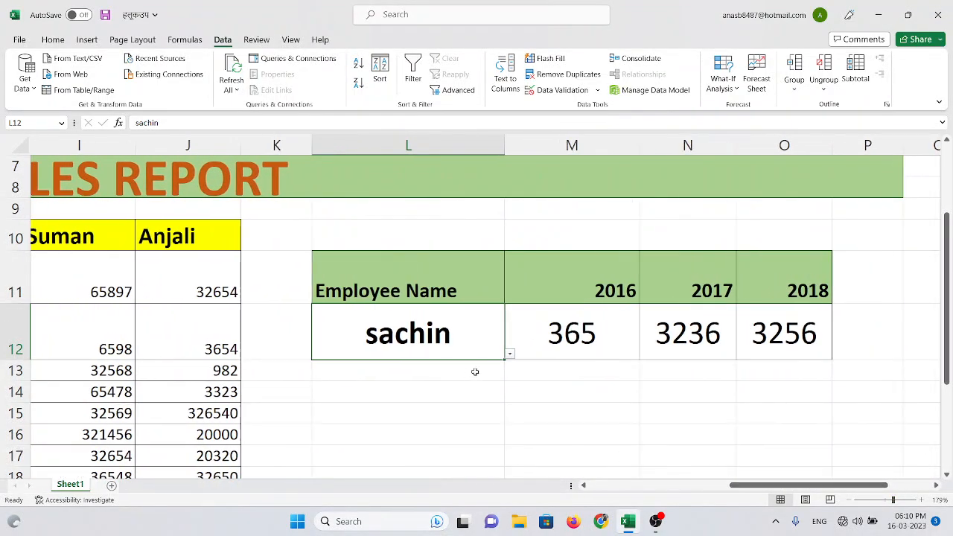
{"action": "left_click", "coordinate": [510, 356]}
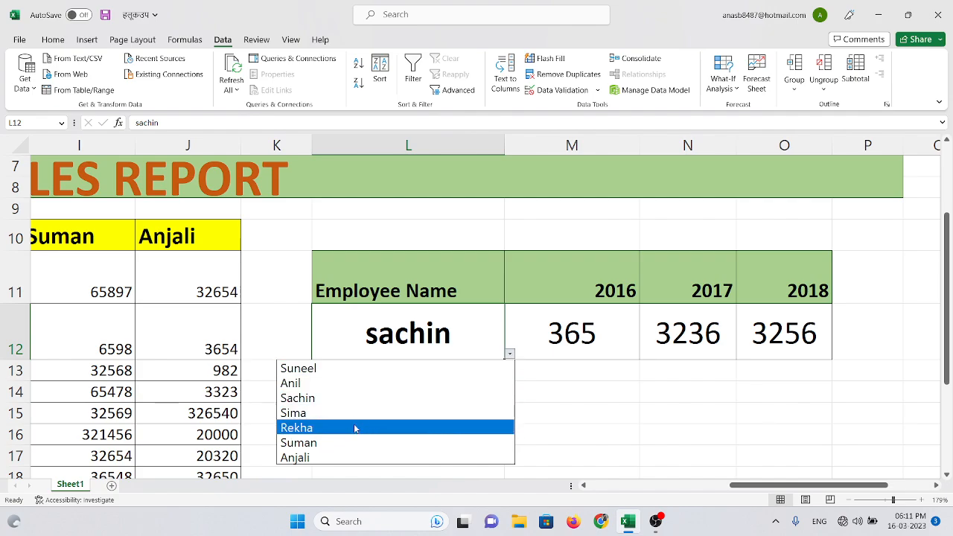
{"action": "left_click", "coordinate": [329, 384]}
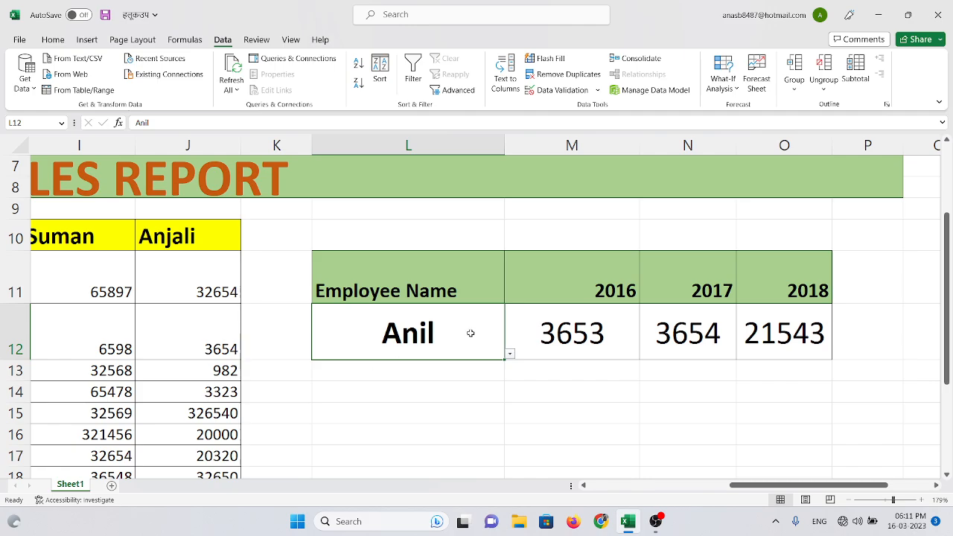
{"action": "left_click", "coordinate": [510, 355]}
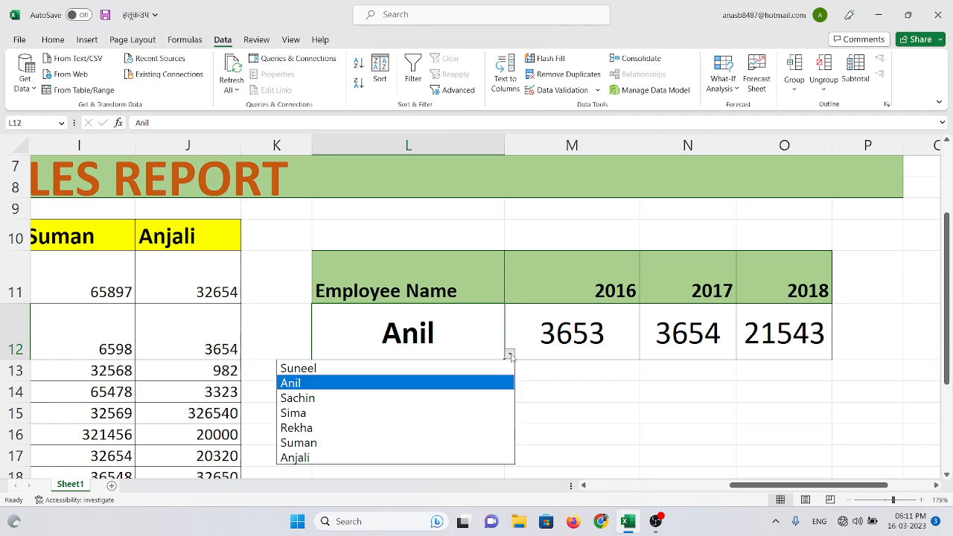
{"action": "left_click", "coordinate": [422, 442]}
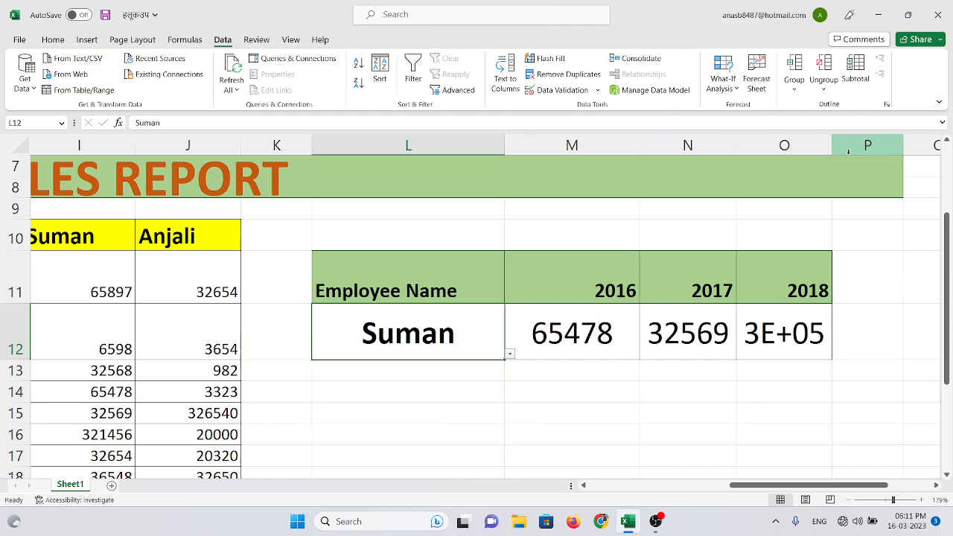
{"action": "left_click_drag", "start_coordinate": [832, 149], "coordinate": [865, 152]}
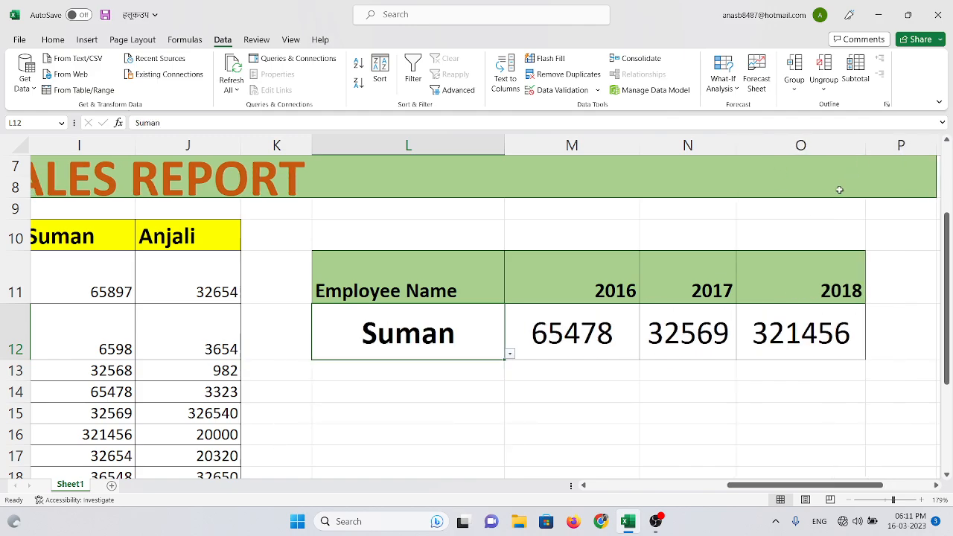
Choose the last employee from L12's dropdown list and widen column N to fit the 2017 figure
{"action": "left_click", "coordinate": [510, 353]}
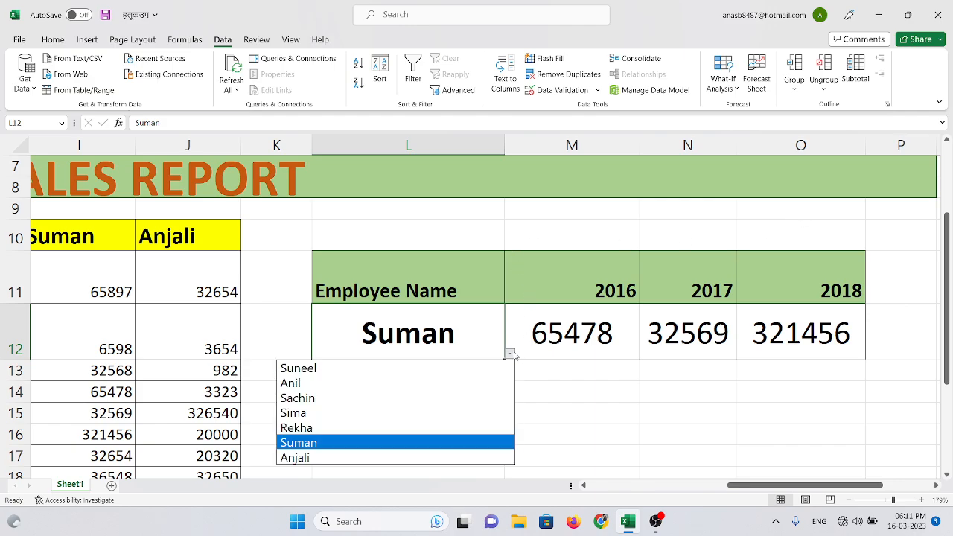
{"action": "left_click", "coordinate": [360, 457]}
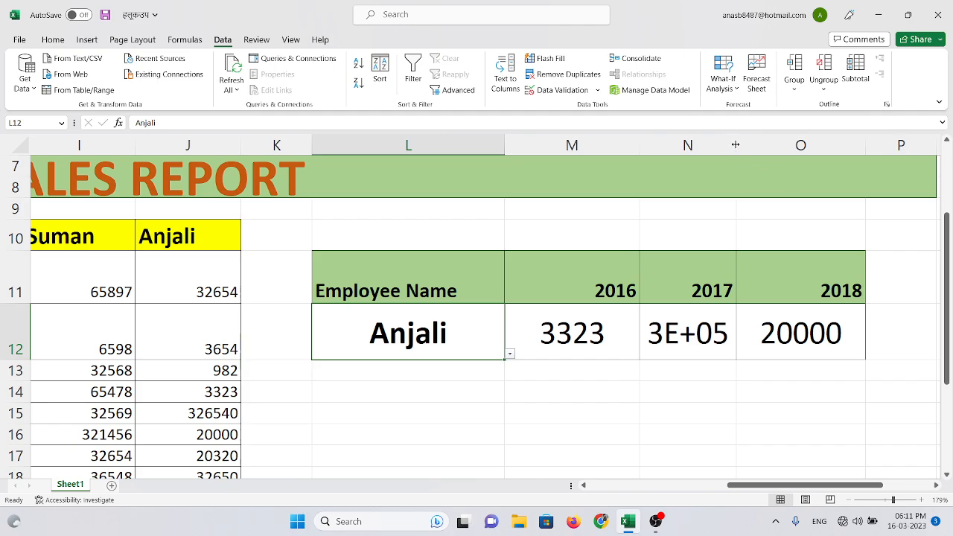
{"action": "left_click_drag", "start_coordinate": [736, 145], "coordinate": [769, 145]}
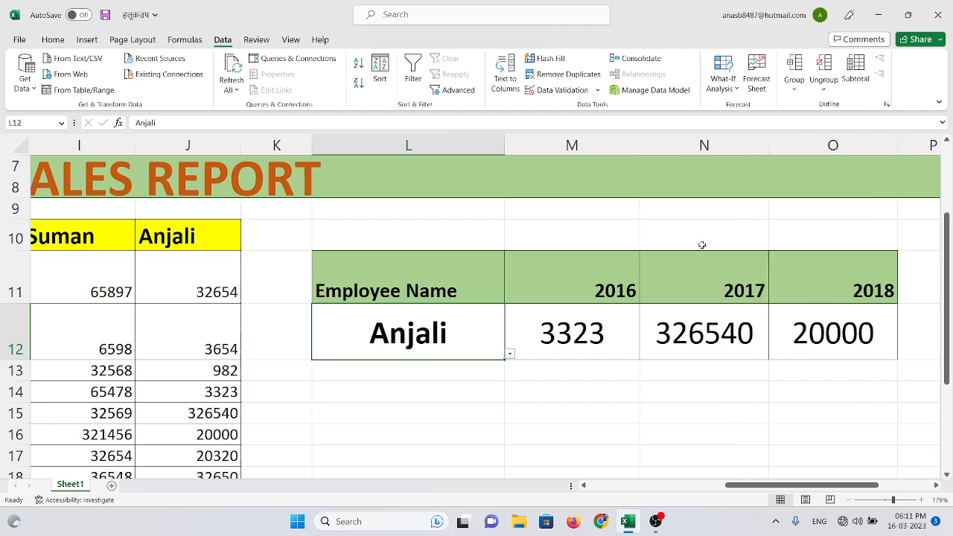
Test the lookup by choosing the fourth, fifth and sixth employees in turn from L12's dropdown list
{"action": "left_click", "coordinate": [510, 355]}
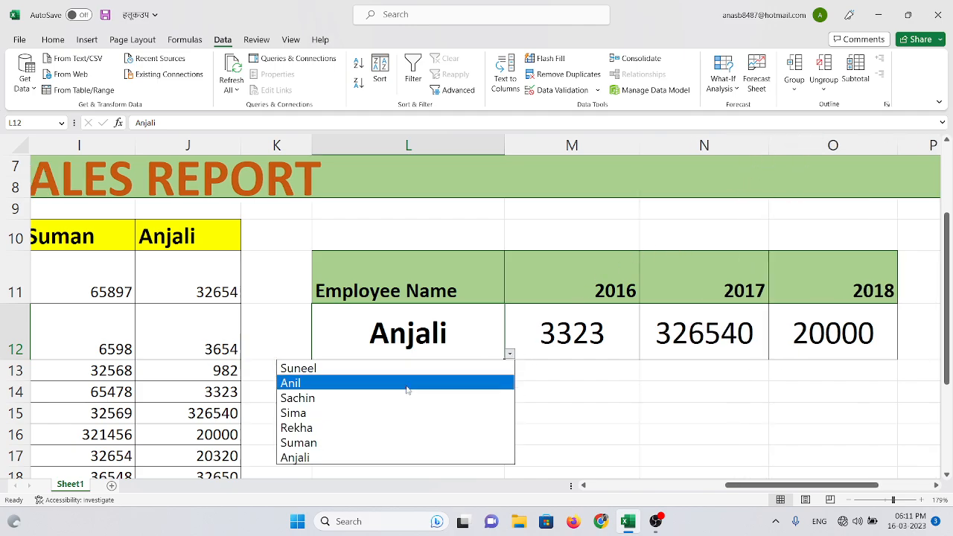
{"action": "left_click", "coordinate": [408, 411]}
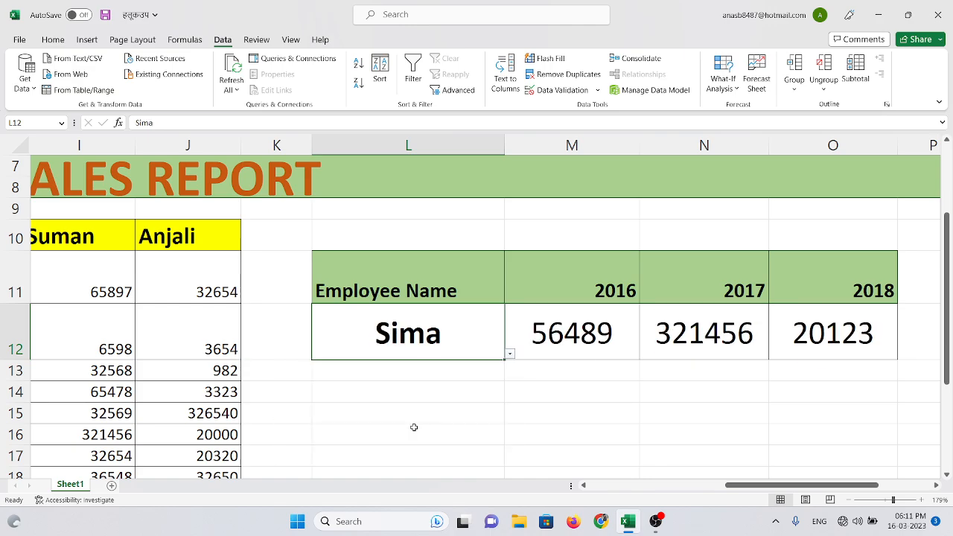
{"action": "left_click", "coordinate": [510, 356]}
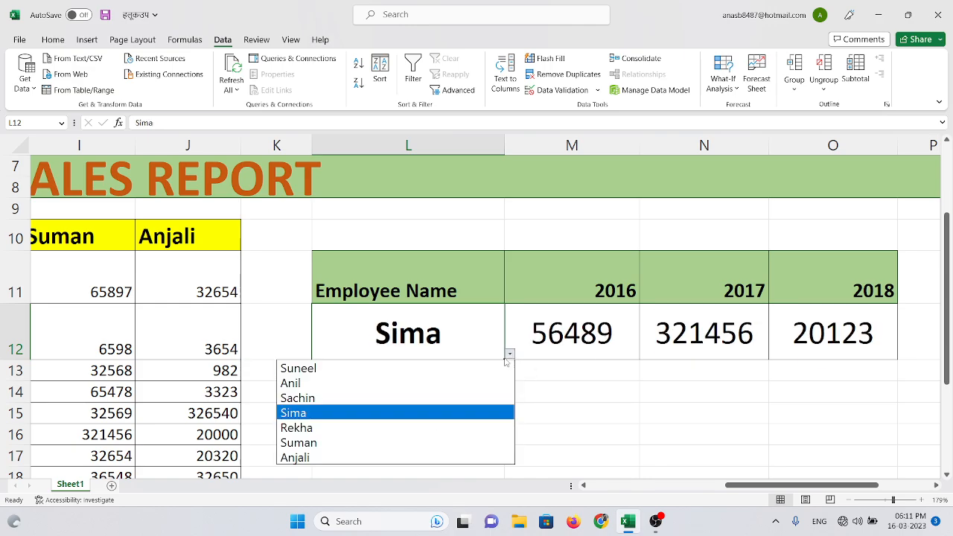
{"action": "left_click", "coordinate": [368, 430]}
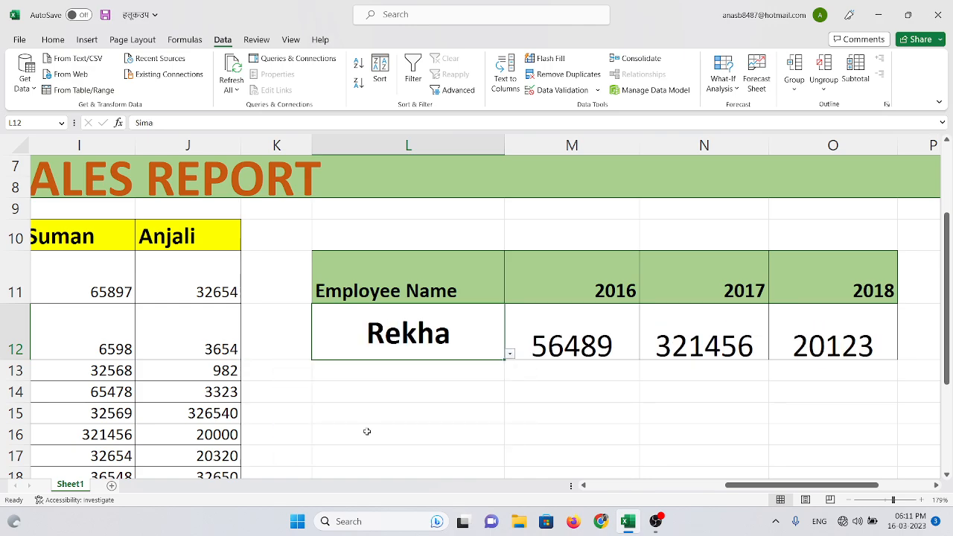
{"action": "left_click", "coordinate": [510, 354]}
{"action": "left_click", "coordinate": [405, 444]}
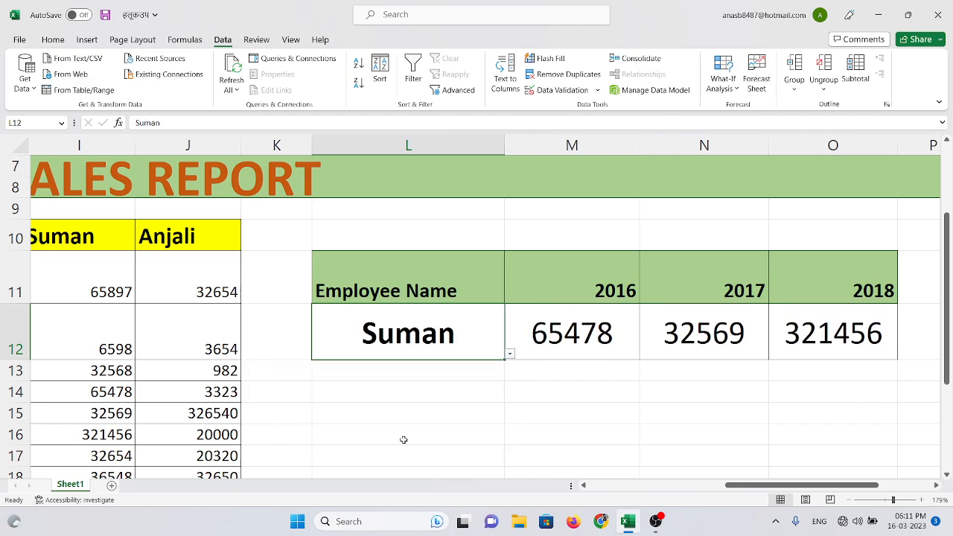
{"action": "left_click", "coordinate": [510, 355]}
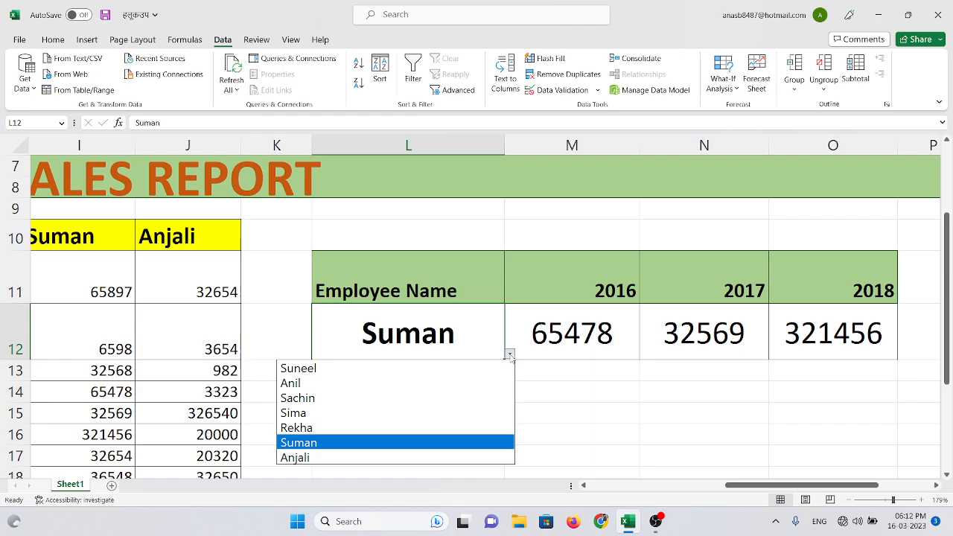
{"action": "left_click", "coordinate": [887, 503]}
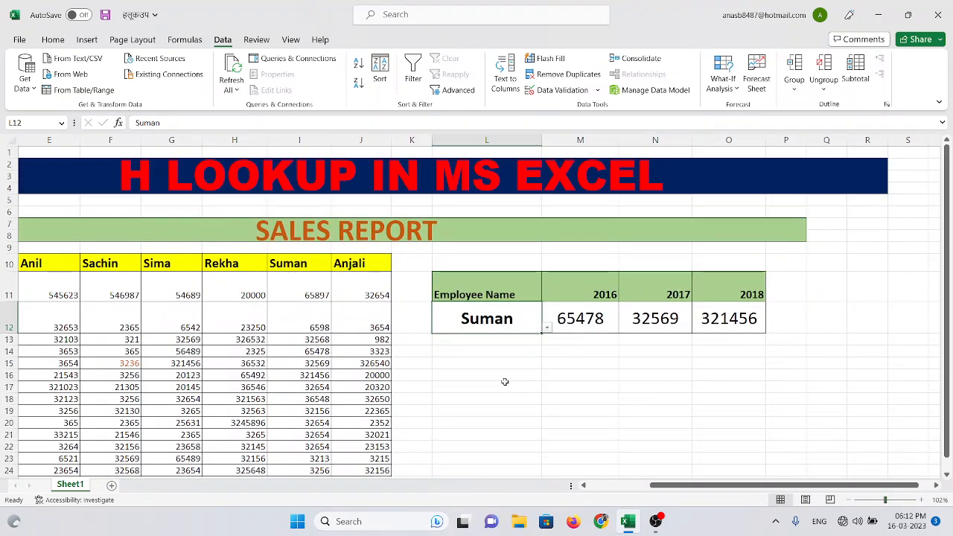
{"action": "left_click_drag", "start_coordinate": [444, 370], "coordinate": [889, 460]}
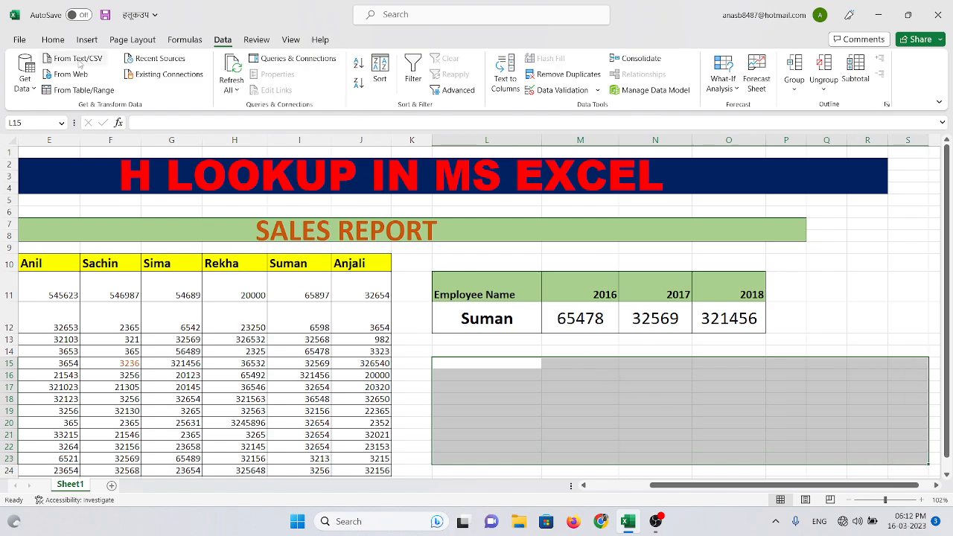
{"action": "left_click", "coordinate": [54, 40]}
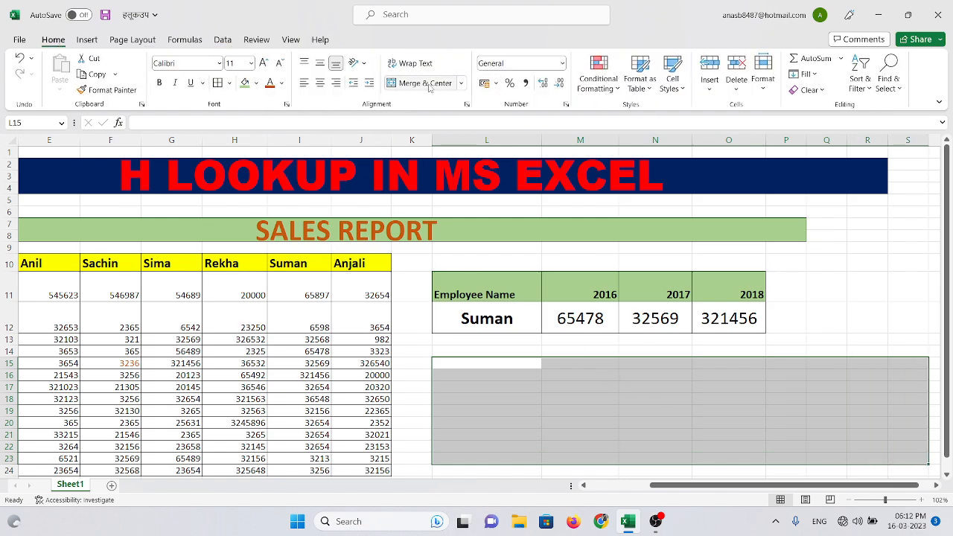
{"action": "left_click", "coordinate": [867, 265]}
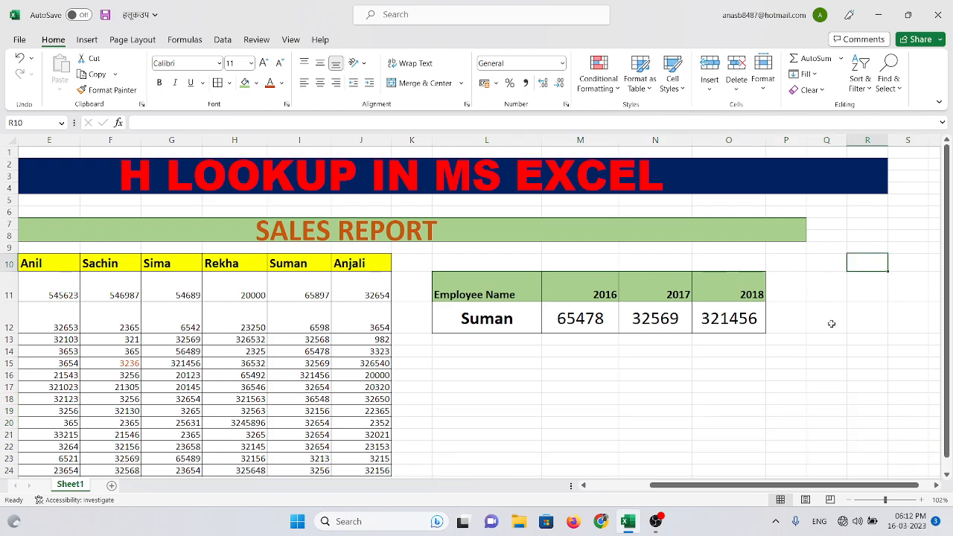